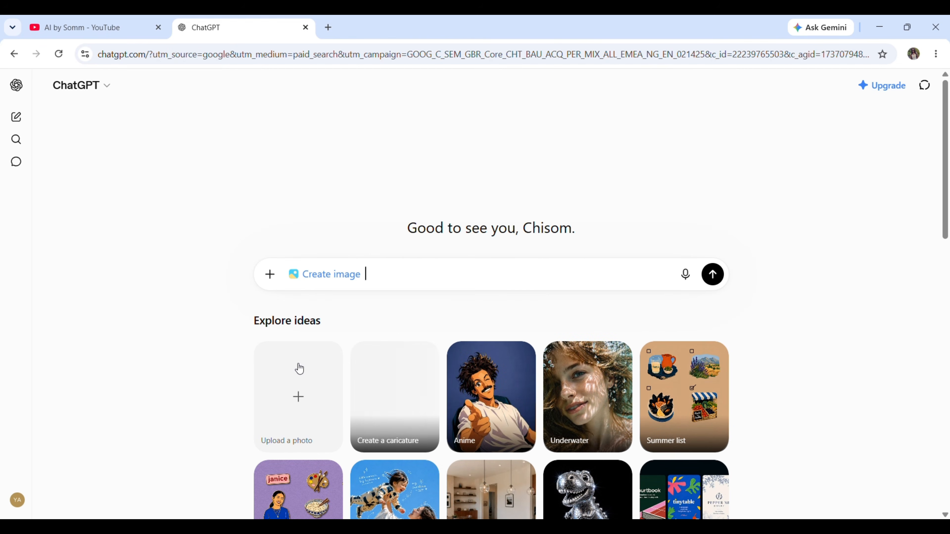
Paste the copied poolside portrait prompt, including its negative prompt, into the Create image message
scroll(334, 355, "down", 2)
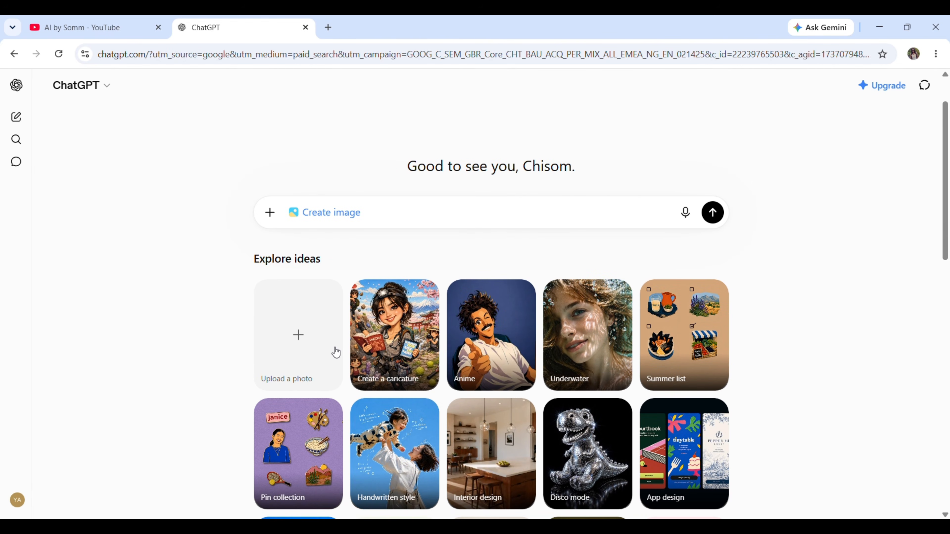
right_click(369, 211)
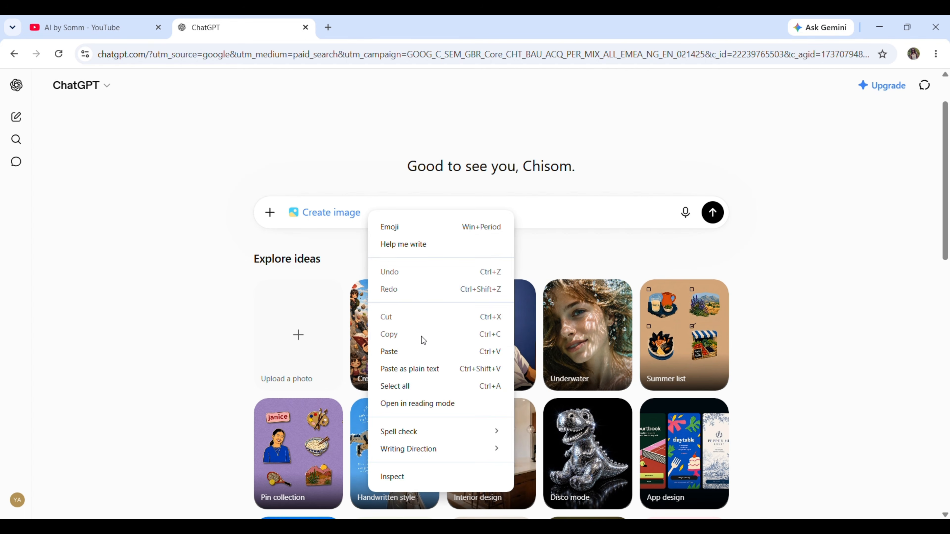
left_click(413, 352)
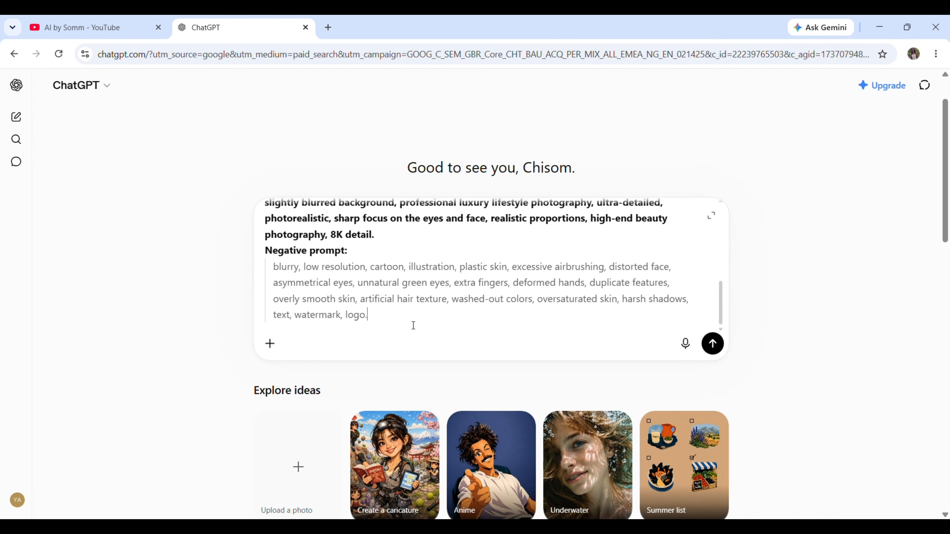
Review the pasted prompt's wording on eyes, complexion, freckles and hair color, and its negative prompt section
scroll(413, 316, "up", 10)
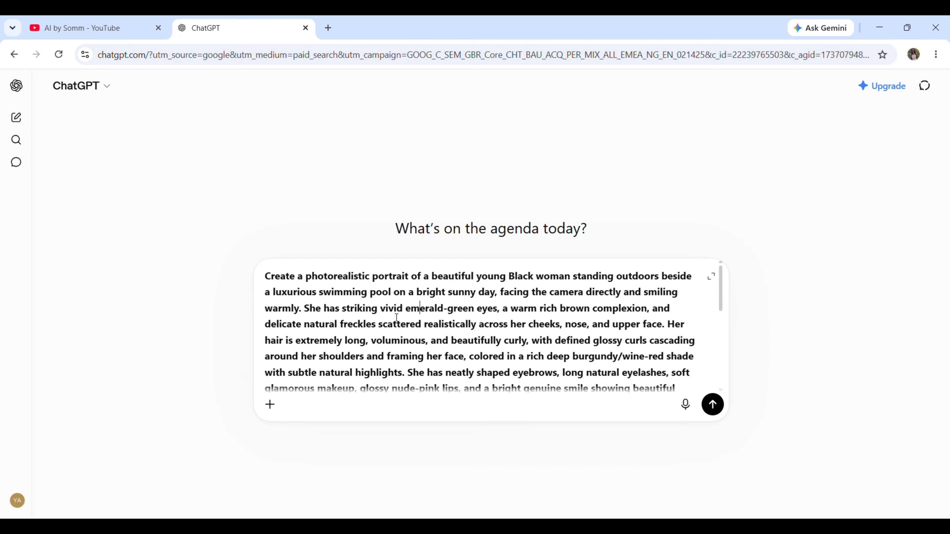
left_click_drag(406, 308, 648, 313)
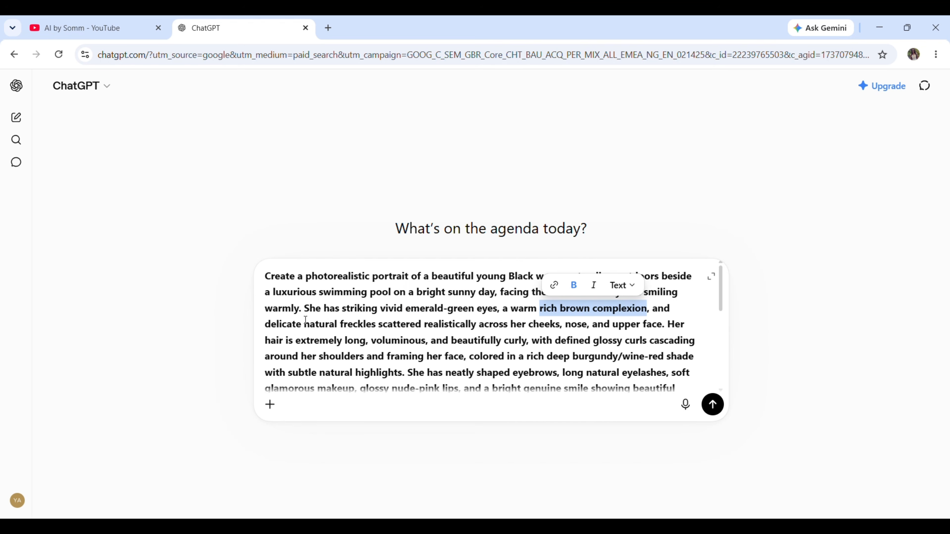
left_click_drag(305, 322, 561, 327)
left_click_drag(573, 358, 665, 360)
left_click(508, 330)
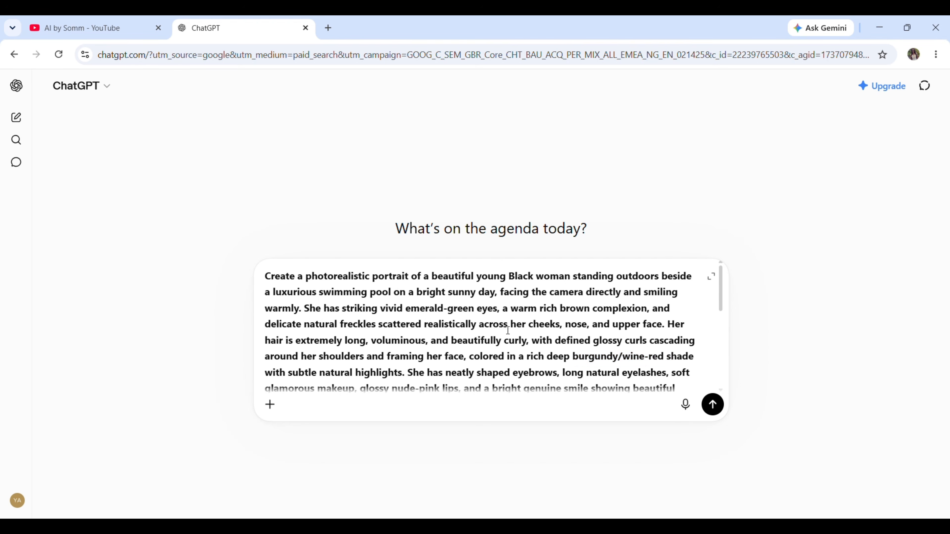
scroll(508, 331, "down", 3)
scroll(508, 330, "down", 2)
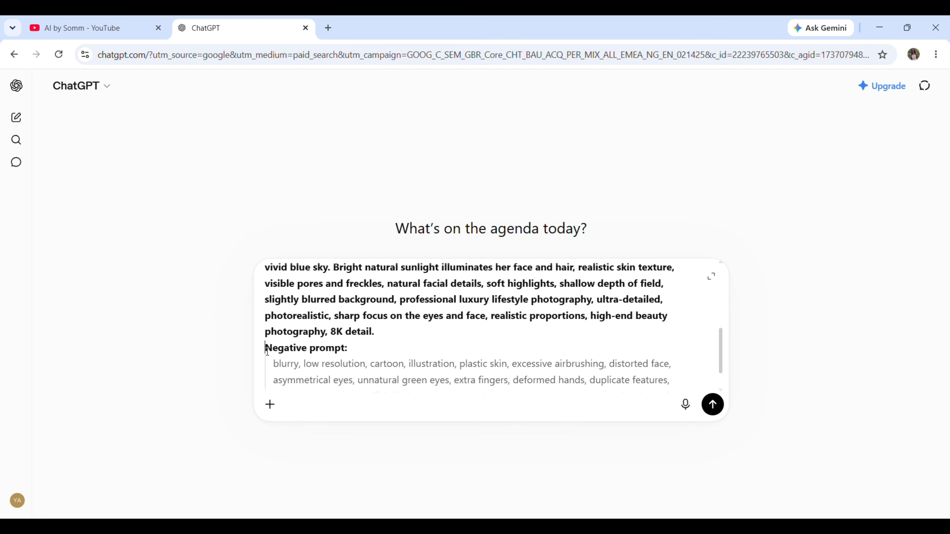
left_click_drag(266, 348, 359, 347)
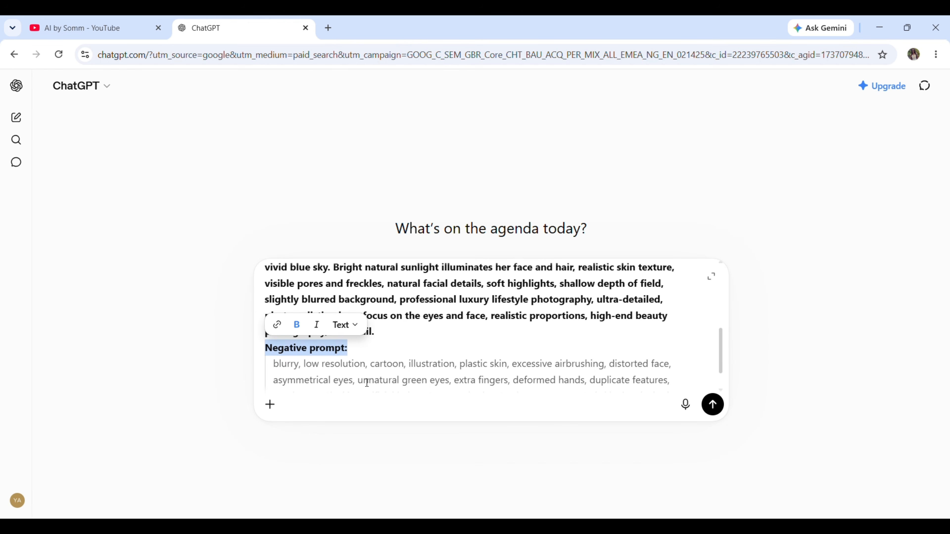
left_click(417, 353)
scroll(393, 371, "down", 1)
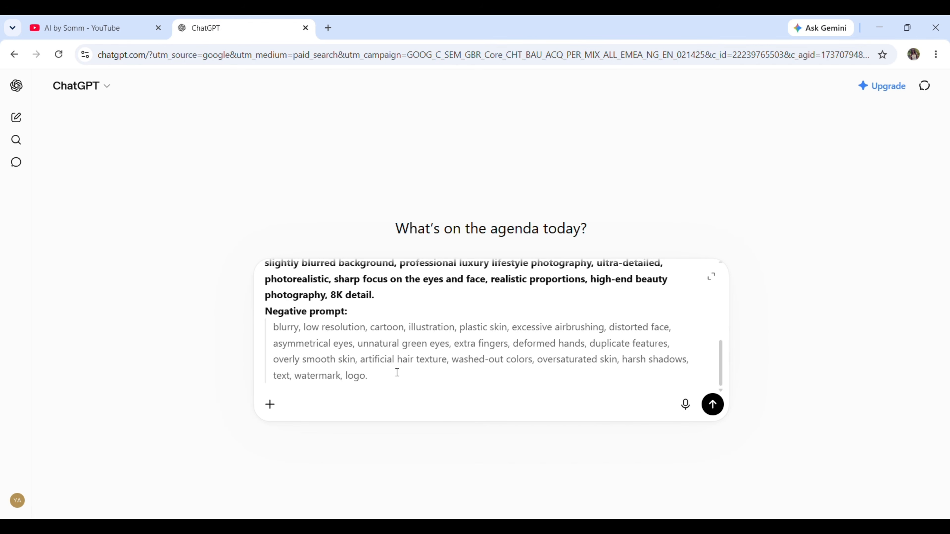
Submit the portrait prompt and inspect the generated poolside portrait at full size
scroll(396, 373, "up", 10)
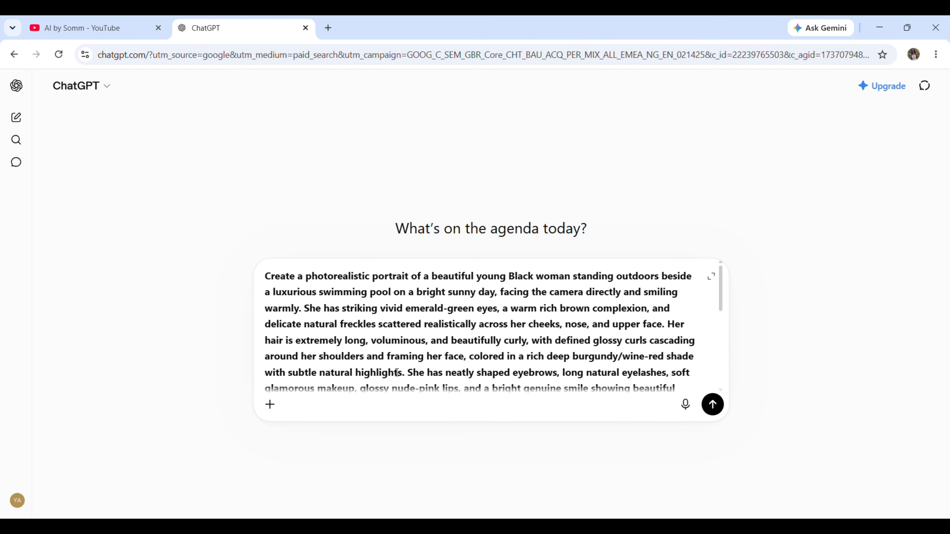
left_click(717, 407)
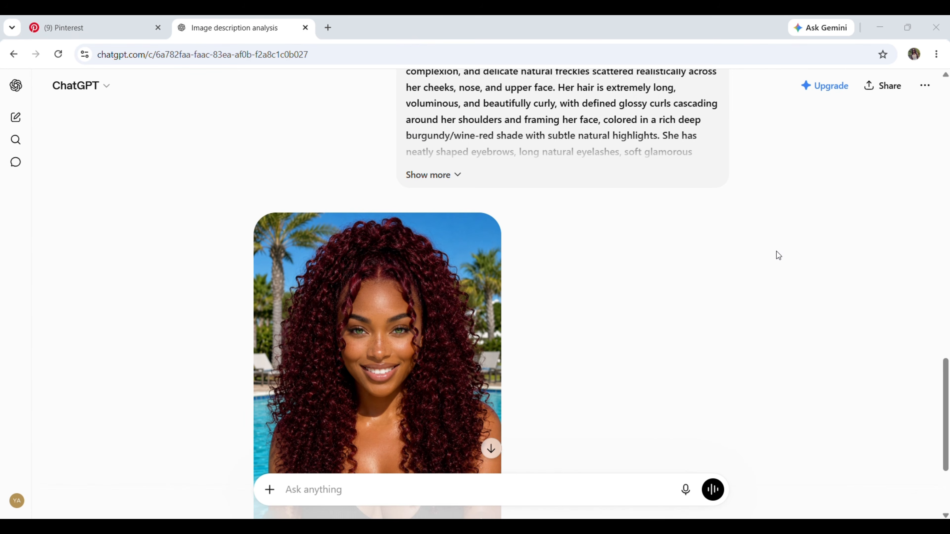
scroll(777, 258, "down", 1)
scroll(776, 257, "down", 1)
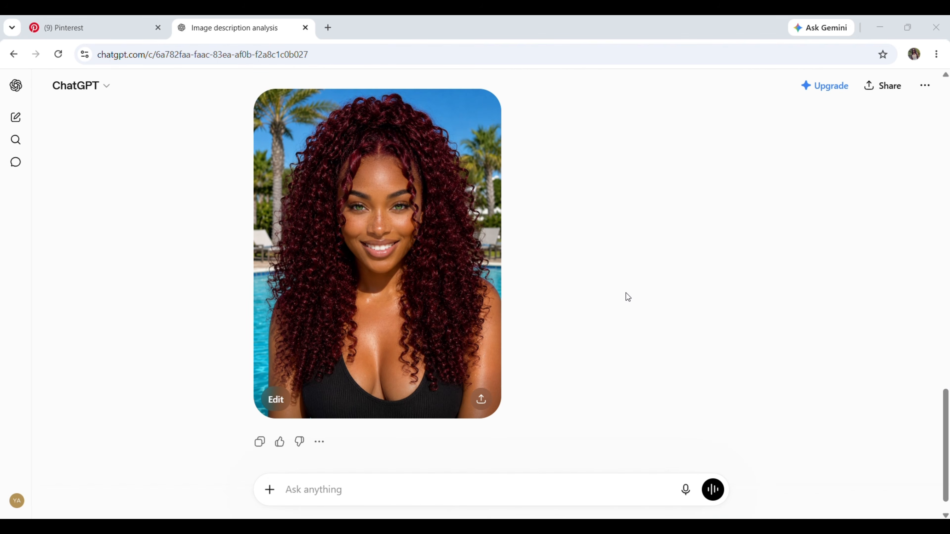
left_click(464, 267)
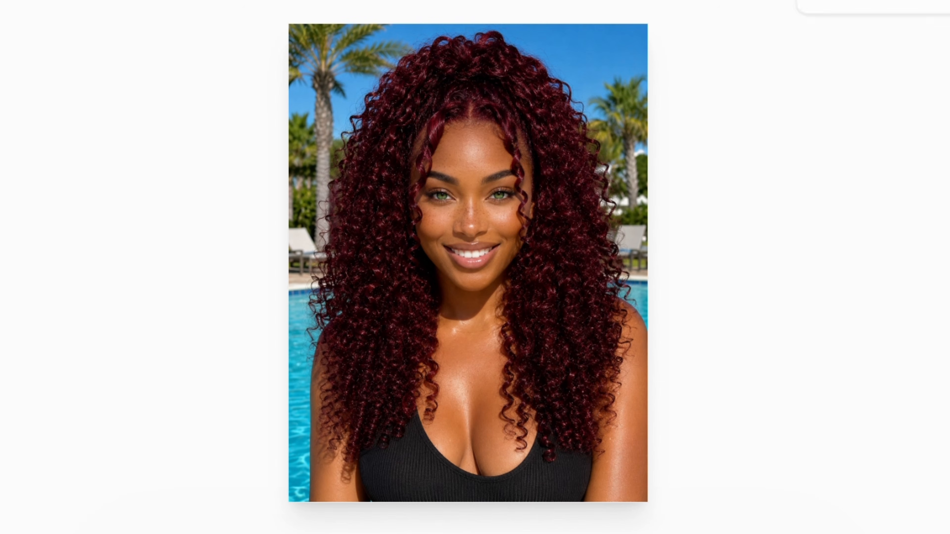
key("Escape")
Attach the generated poolside portrait to a new message and paste the copied airport lounge description
left_click_drag(222, 114, 419, 514)
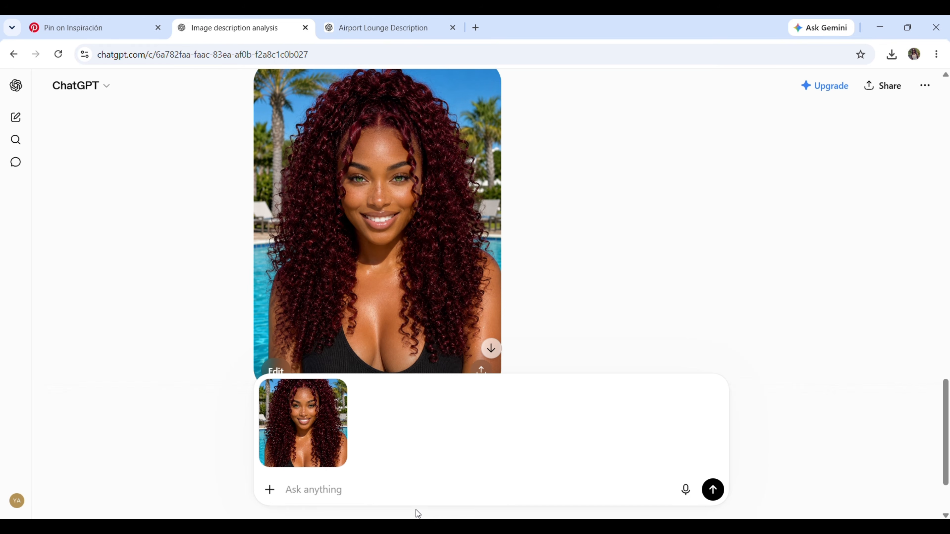
right_click(311, 491)
left_click(330, 347)
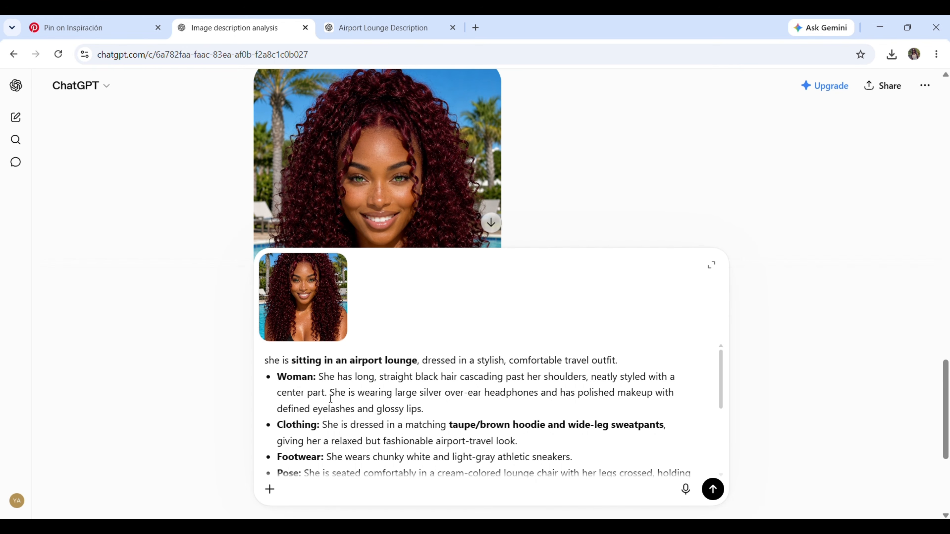
Remove the straight black hair sentence from the Woman bullet and change the hoodie and sweatpants color to pink
left_click_drag(327, 392, 320, 378)
key("BackSpace")
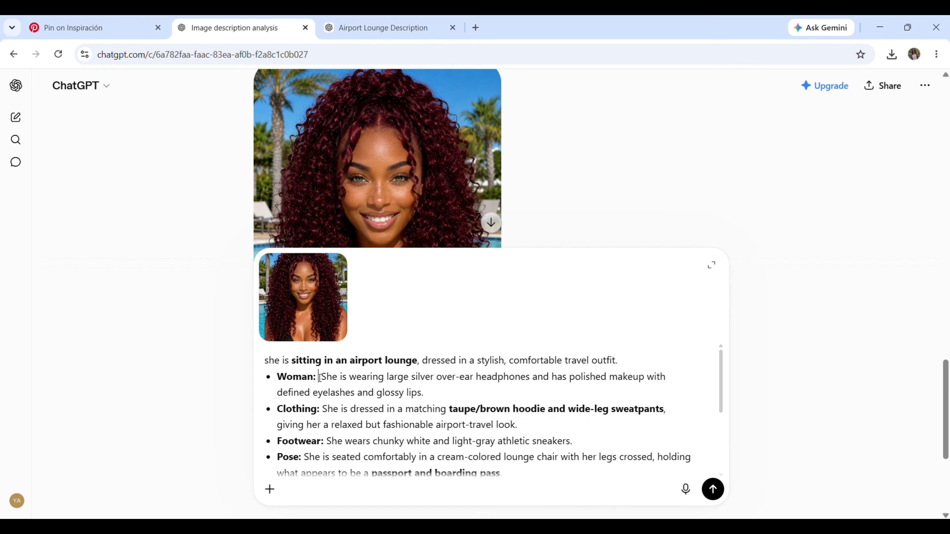
left_click(263, 362)
scroll(273, 362, "up", 2)
left_click(265, 360)
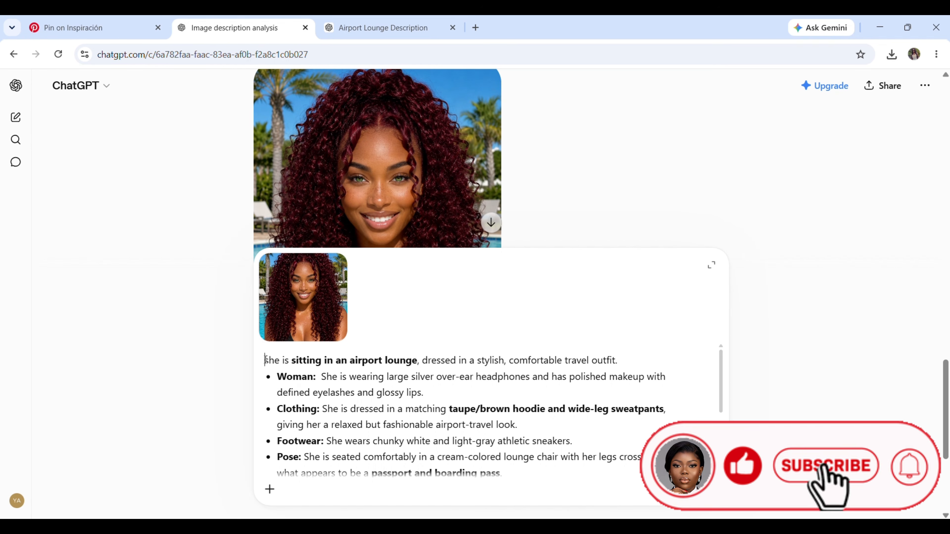
left_click_drag(510, 409, 450, 411)
type("pink")
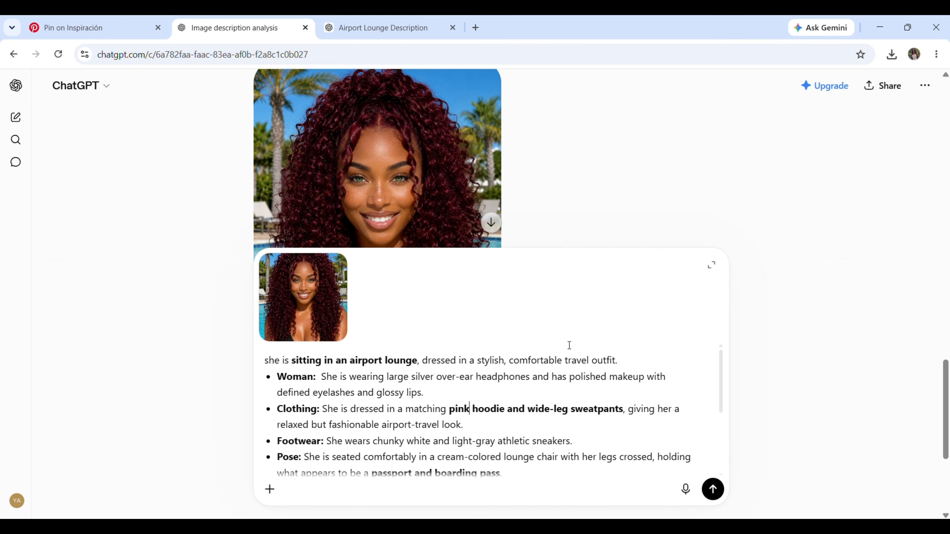
Check the rest of the airport lounge prompt, send it, and open the generated image at full size
scroll(569, 345, "down", 2)
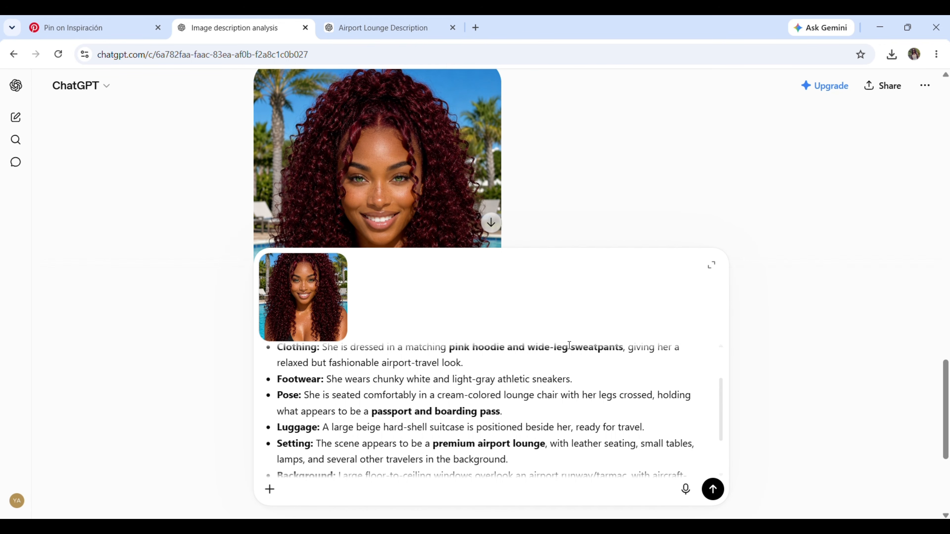
scroll(569, 345, "down", 2)
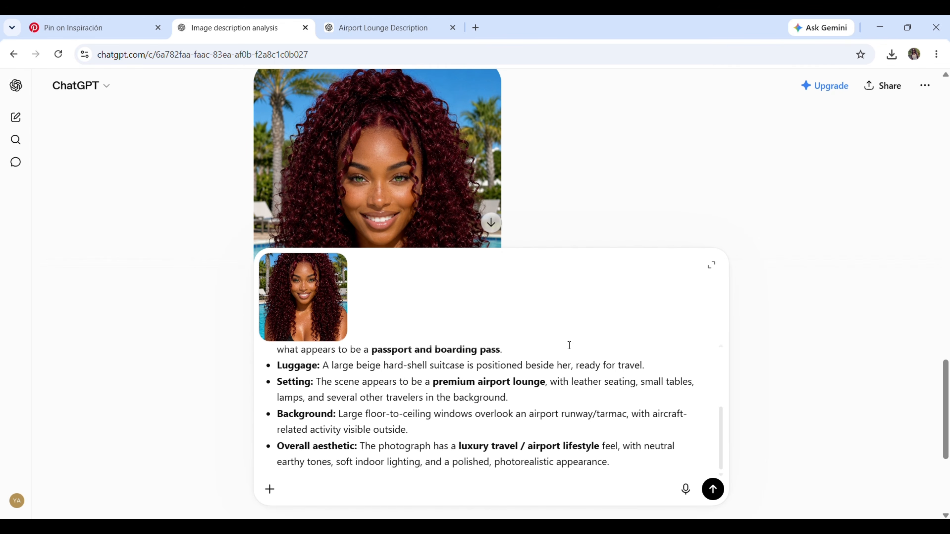
scroll(569, 346, "down", 3)
left_click(713, 489)
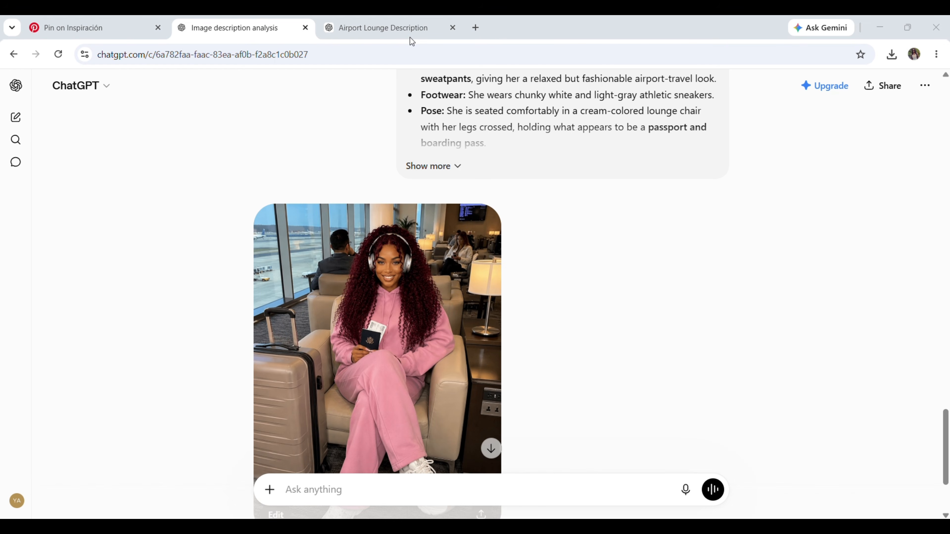
left_click(418, 282)
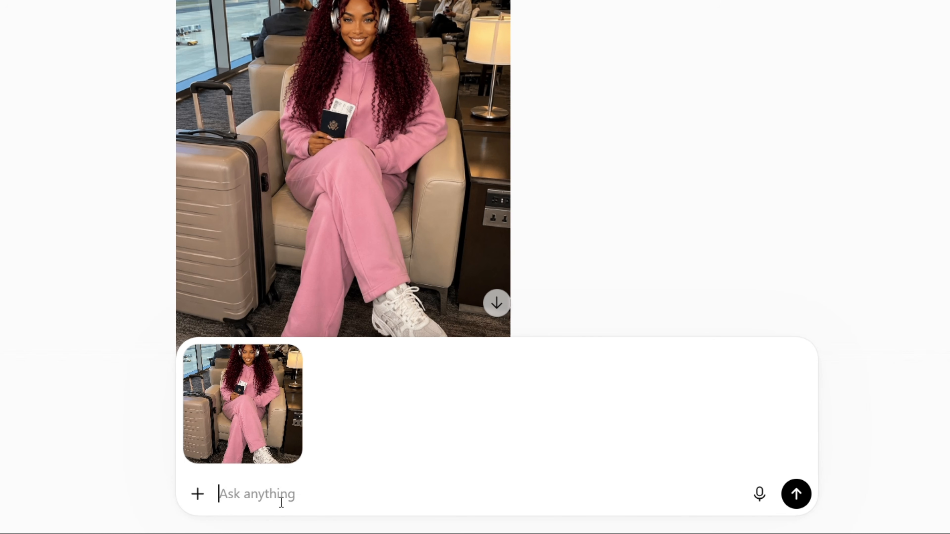
With the airport lounge image attached, send "let her be inside a plane" and inspect the generated image enlarged
type("let her be ")
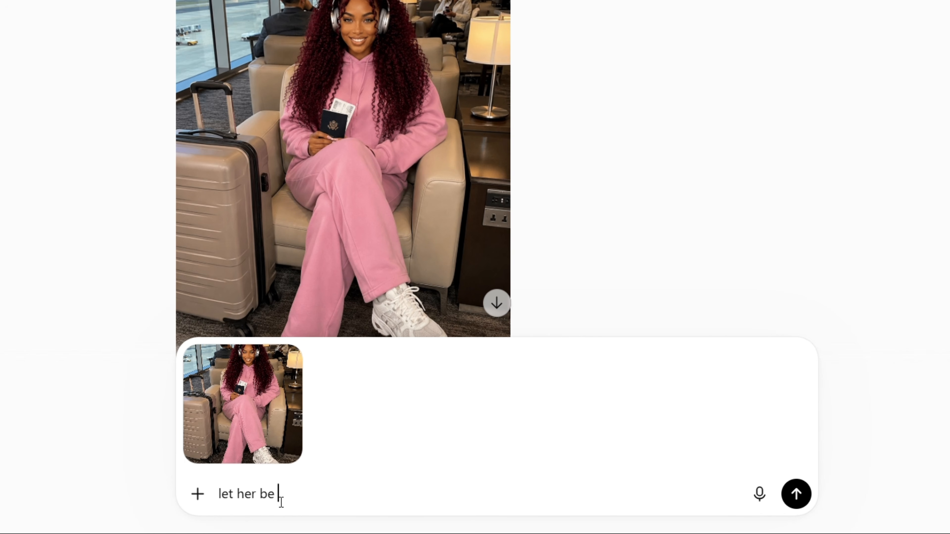
type("inside a plan")
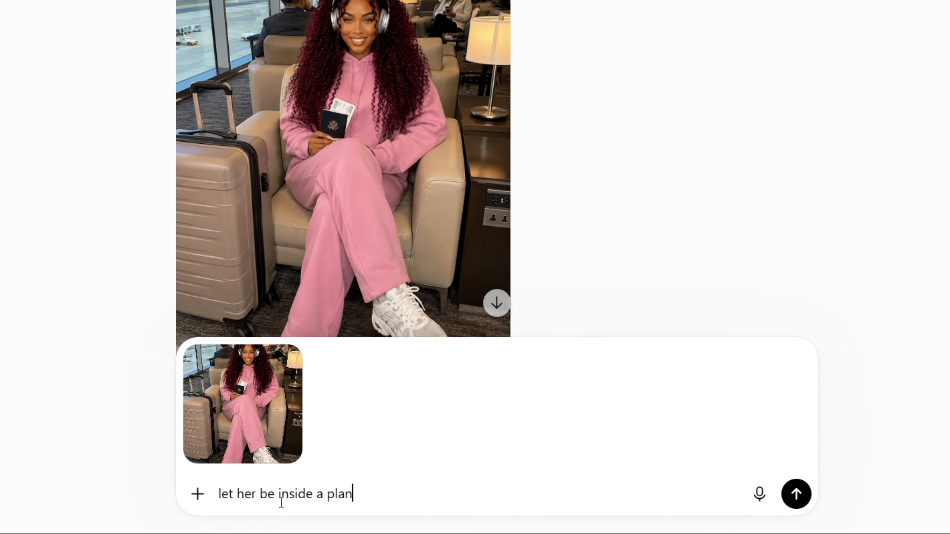
type("e")
left_click(796, 495)
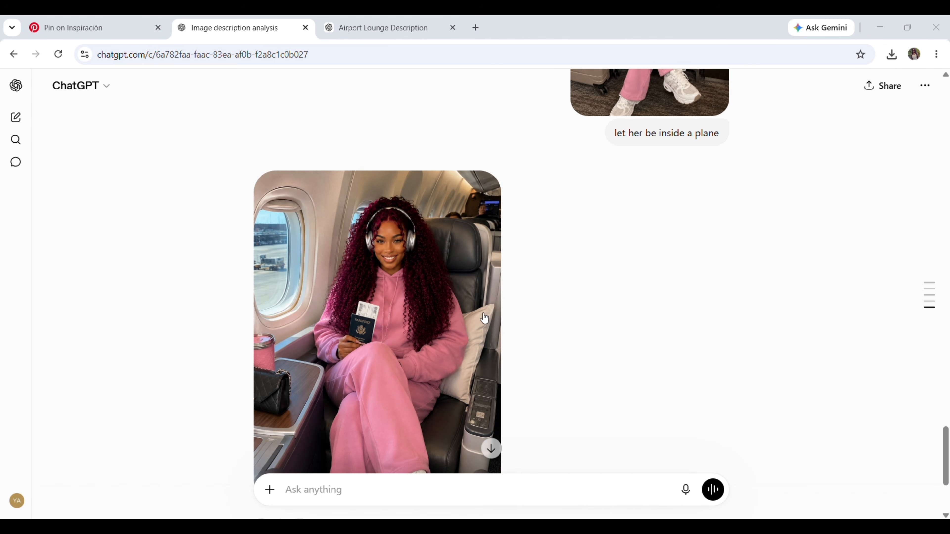
scroll(451, 317, "down", 3)
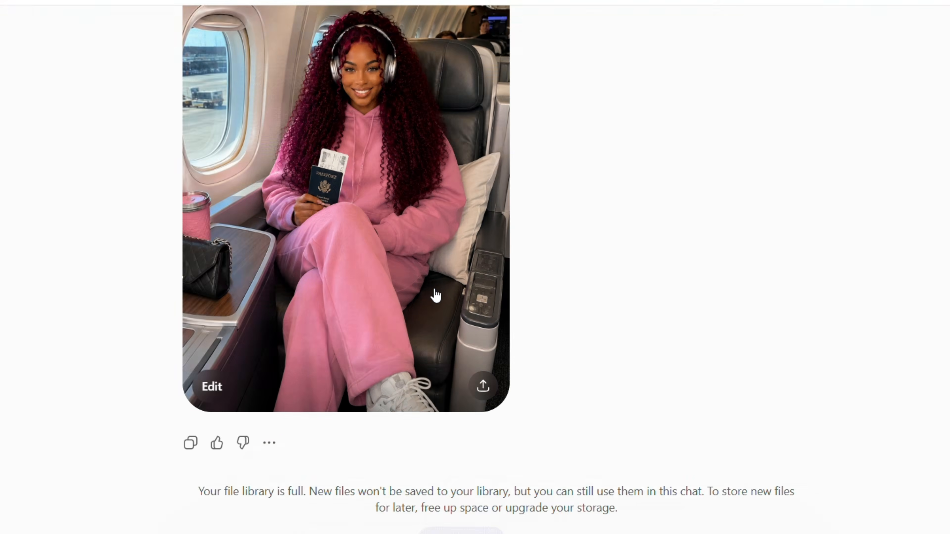
left_click(443, 287)
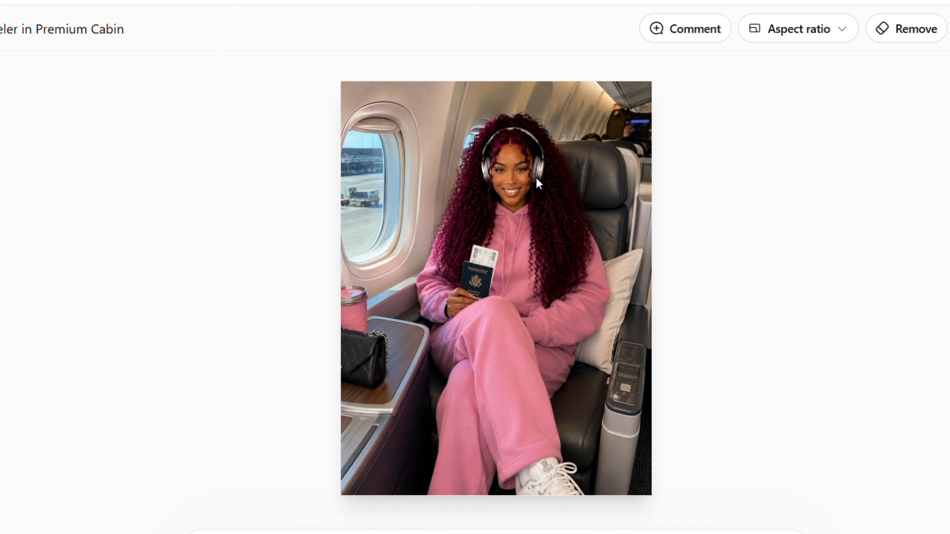
scroll(536, 177, "up", 1)
scroll(536, 178, "down", 1)
Write a message about creating a morning gym vlog for the AI influencer character, asking for 5 different image prompts
type("crea")
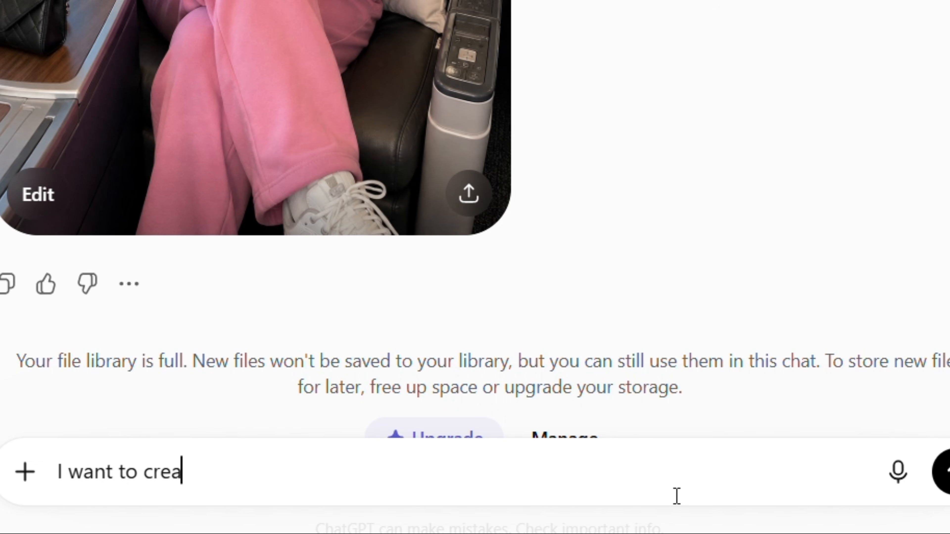
type("te a morning gym")
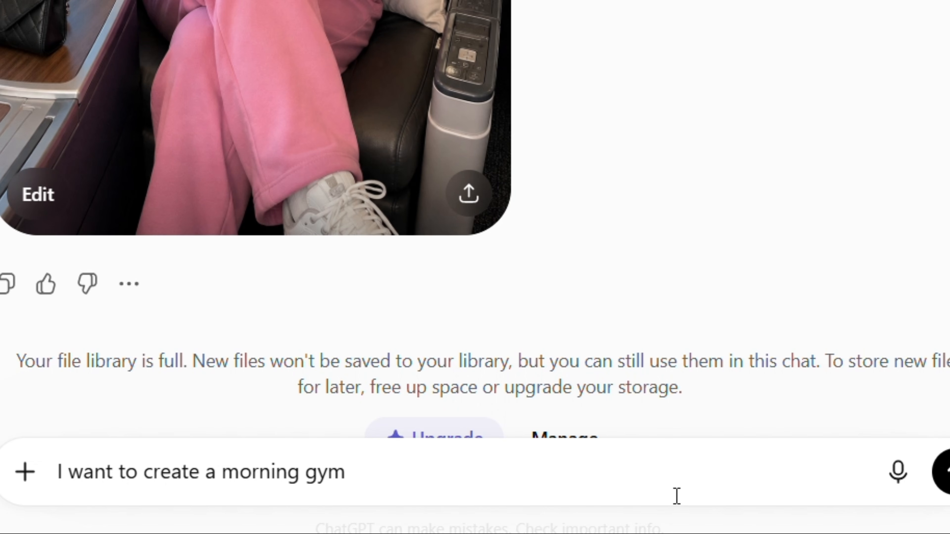
type(" vlog for my ai influe")
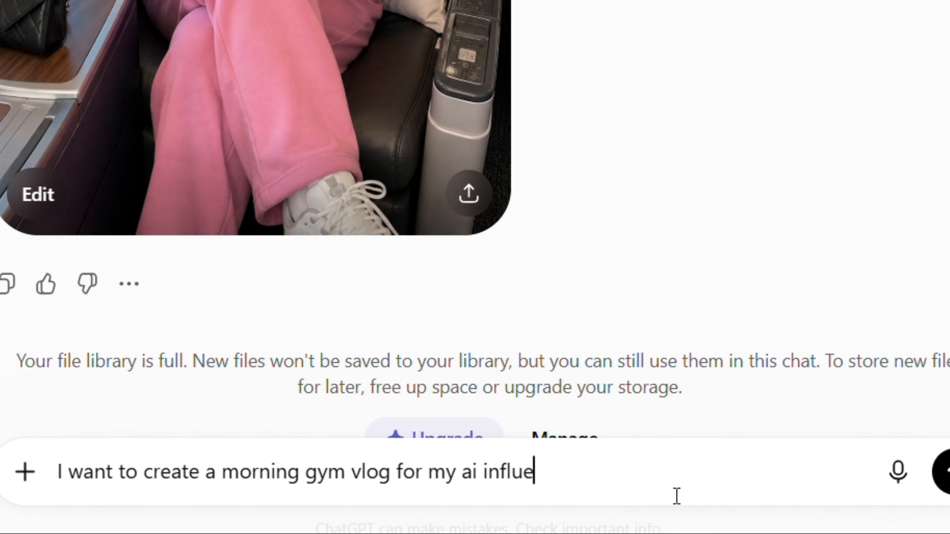
type("ncer character. giv")
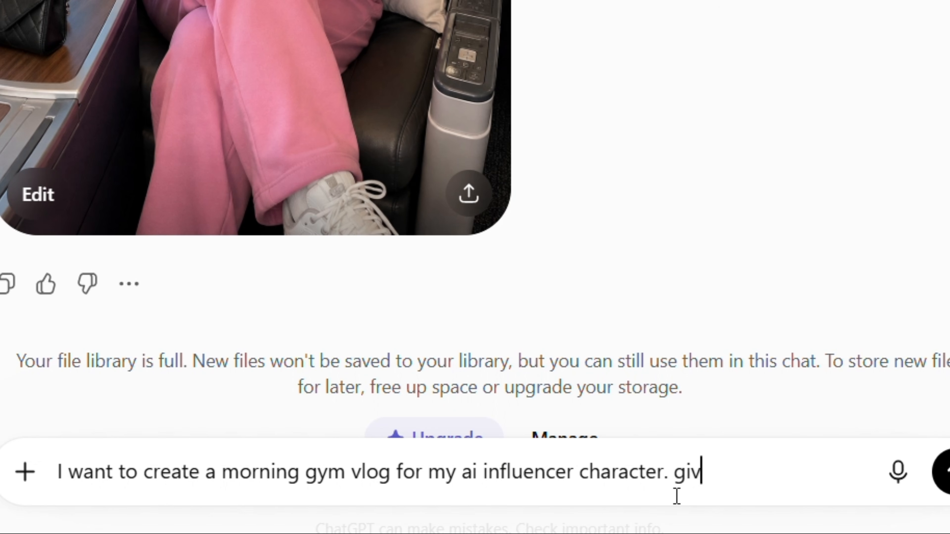
type("e me 5 different i")
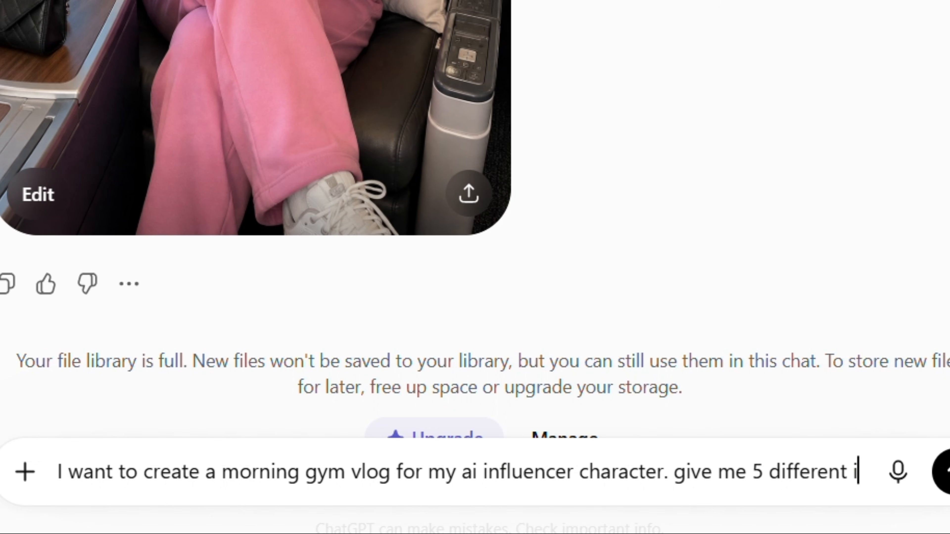
type("mage promp")
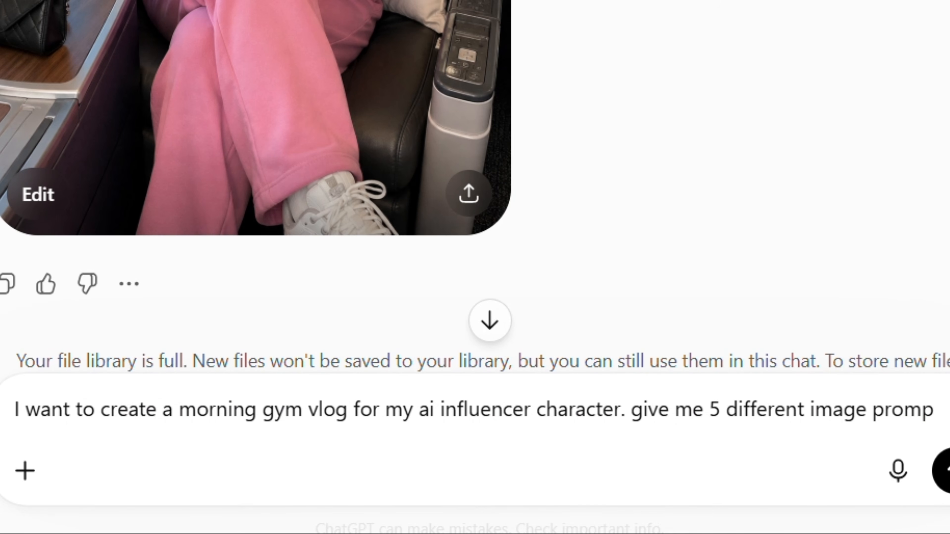
type("t to achieve thi")
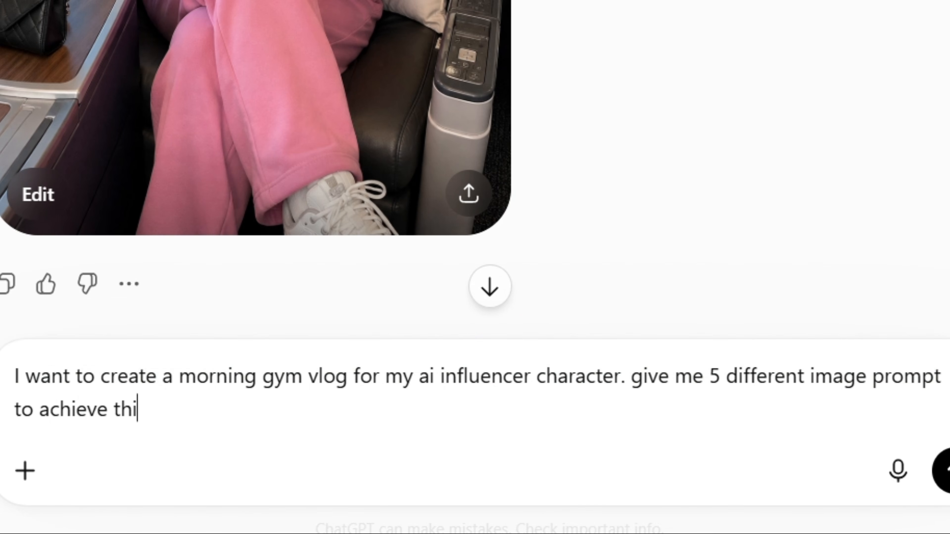
type("s, stary")
Complete the request with her driving to the gym in her white GLE, her workout session and drinking from a cute pink stanley cup, and send it
key("BackSpace")
type("ting from her d")
type("riving to ")
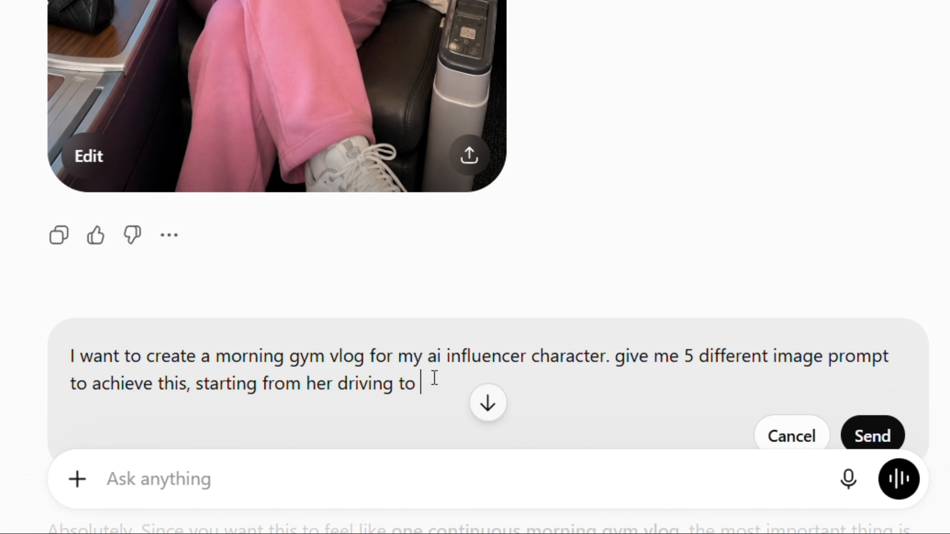
type("the gym in her white")
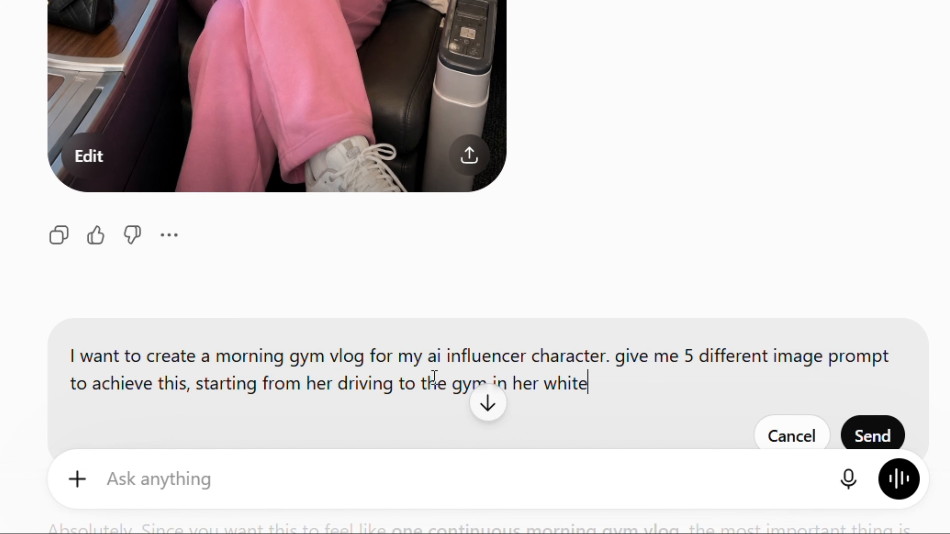
type(" GLE, her work out session an")
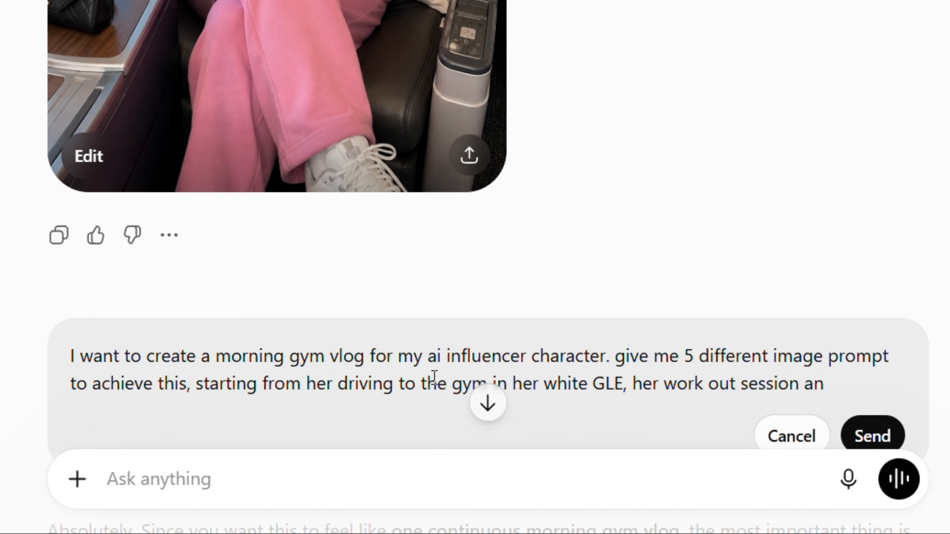
type("d her drinking water")
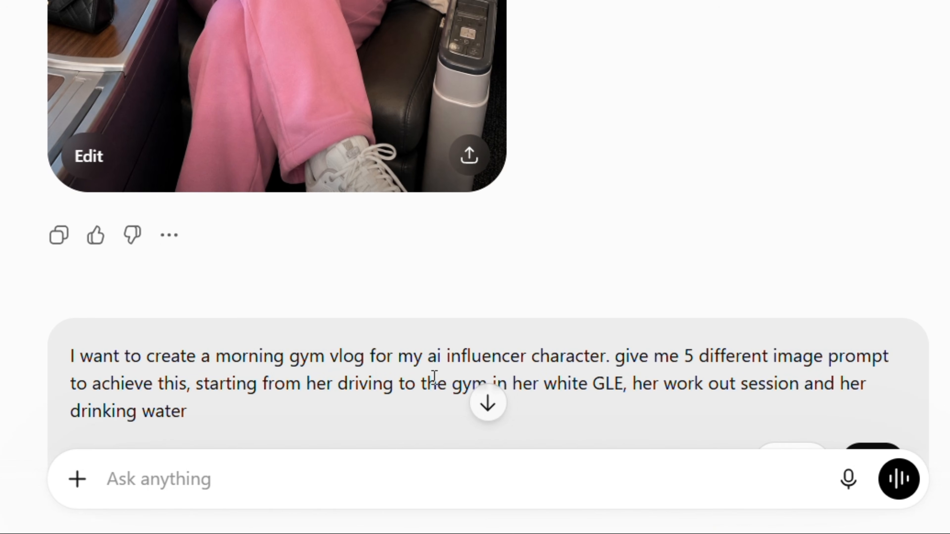
type(" in a cute pink")
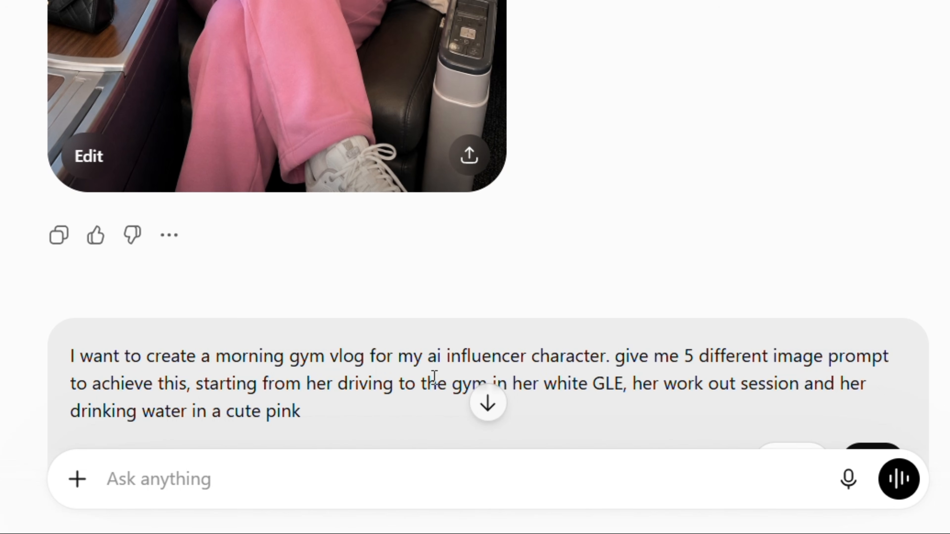
type(" stanley cup")
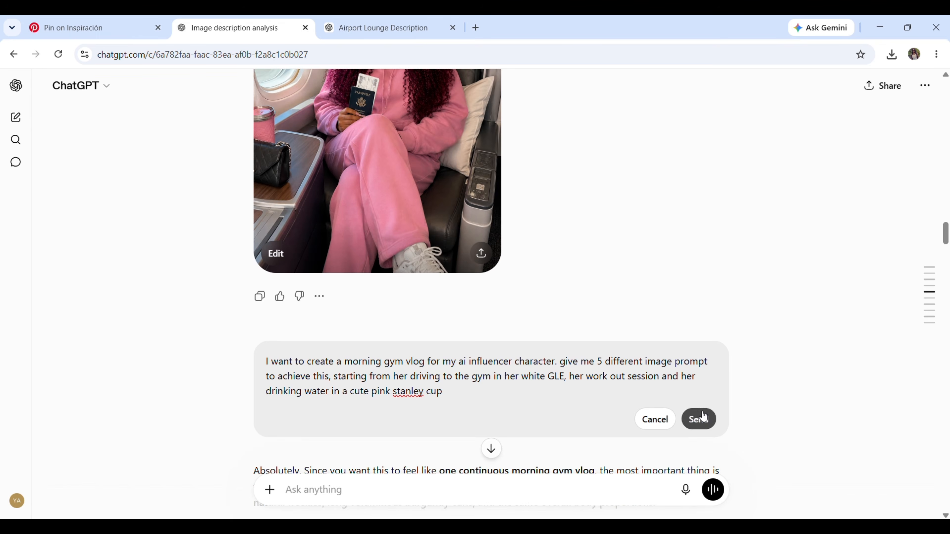
left_click(699, 419)
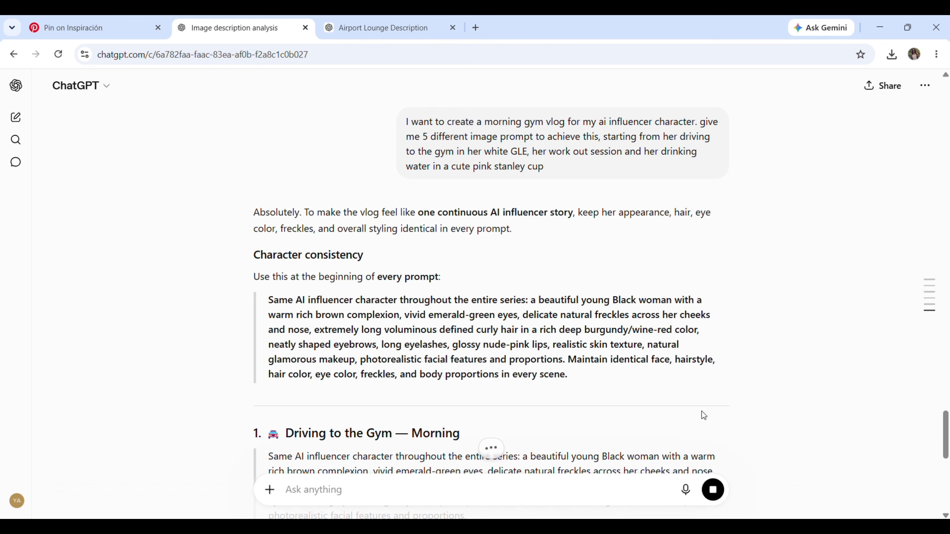
Copy the full "Driving to the Gym — Morning" prompt from the reply and paste it into a new message
scroll(486, 299, "down", 6)
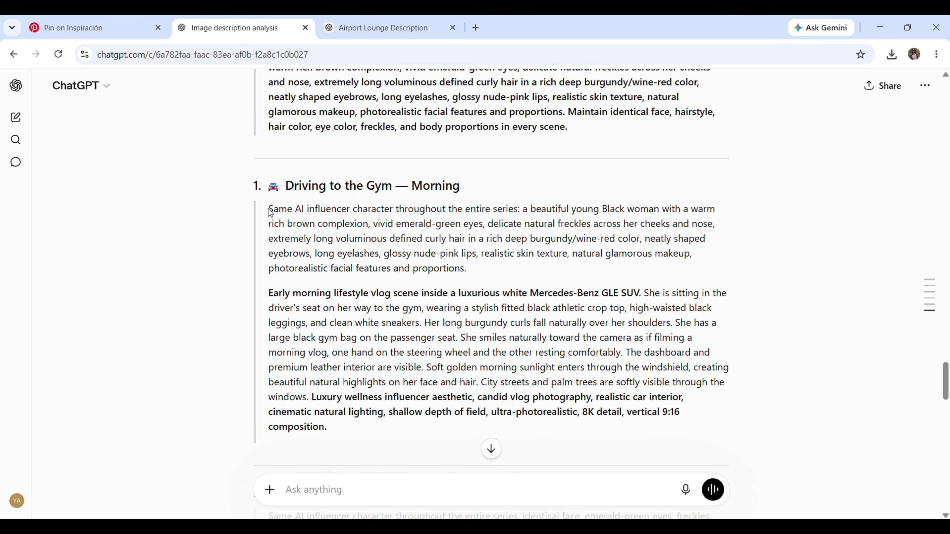
left_click_drag(270, 210, 330, 434)
right_click(329, 383)
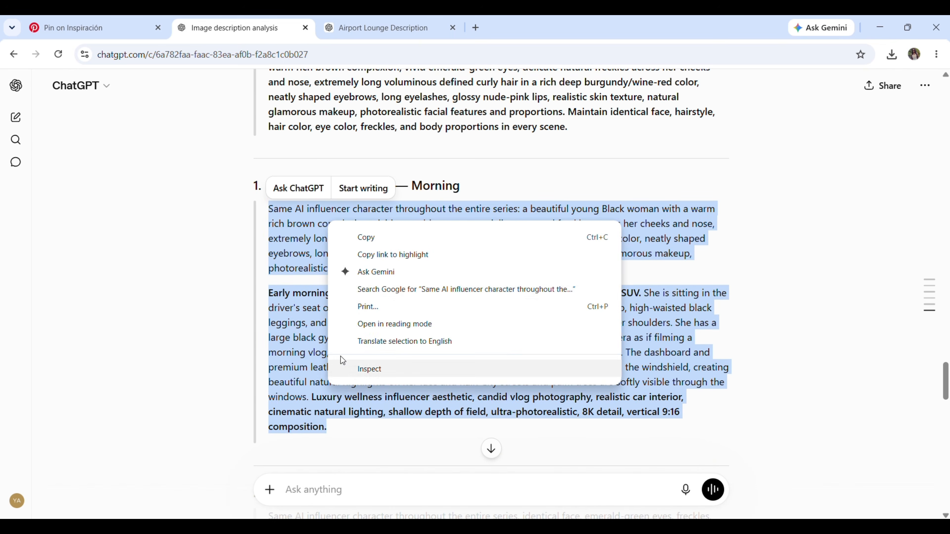
left_click(375, 240)
right_click(299, 489)
left_click(328, 349)
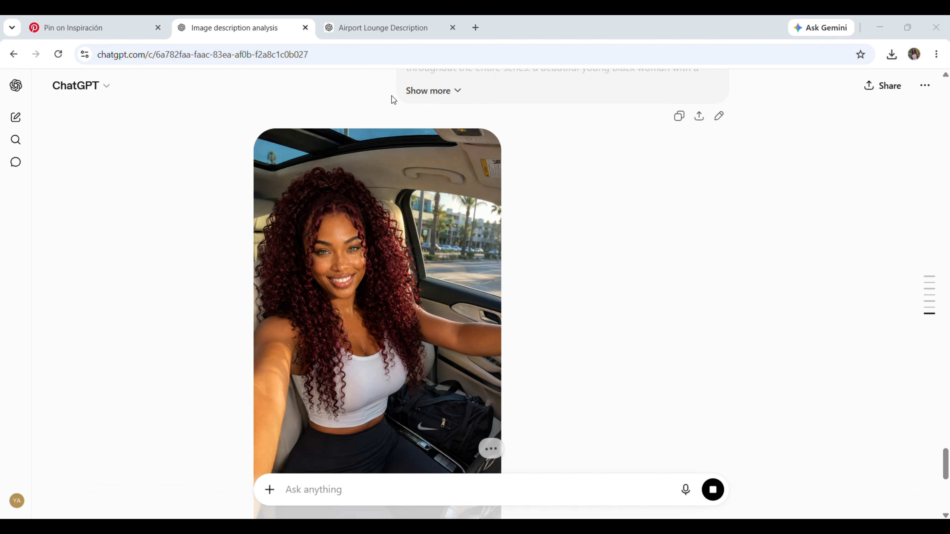
Attach the poolside portrait and the generated car selfie to a new message as reference images
scroll(568, 198, "up", 15)
left_click_drag(343, 98, 329, 491)
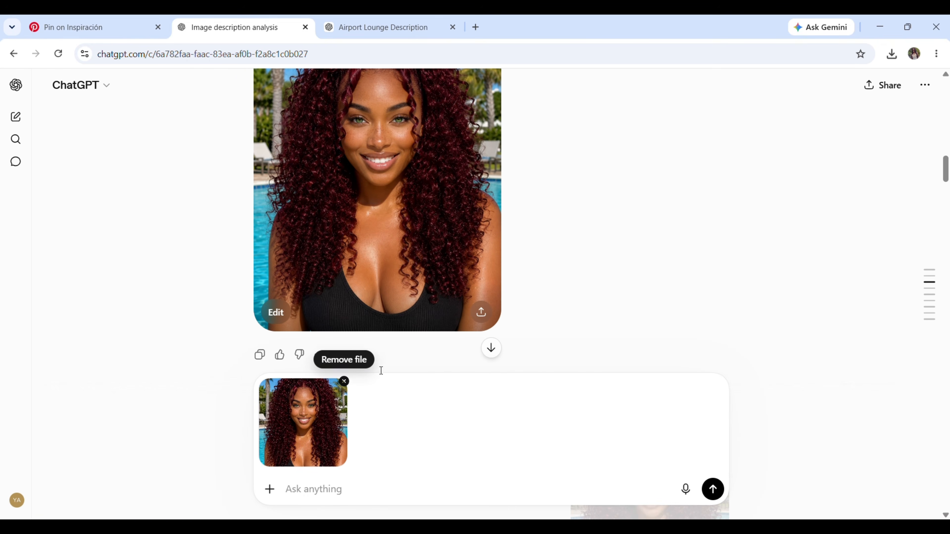
scroll(382, 371, "down", 10)
left_click_drag(413, 309, 394, 429)
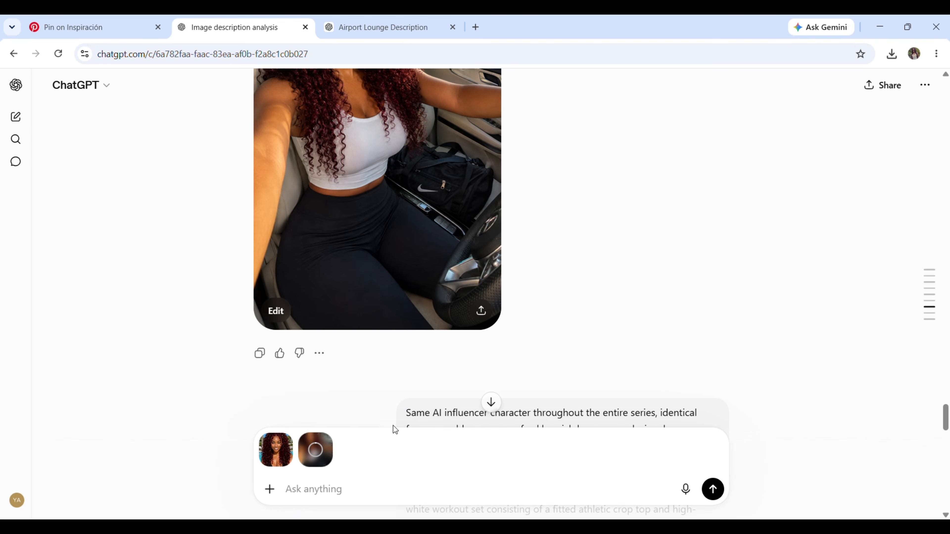
Add the post-workout gym prompt with the white workout outfit and pink Stanley-style tumbler, send it, and open the generated image enlarged
right_click(308, 486)
left_click(340, 351)
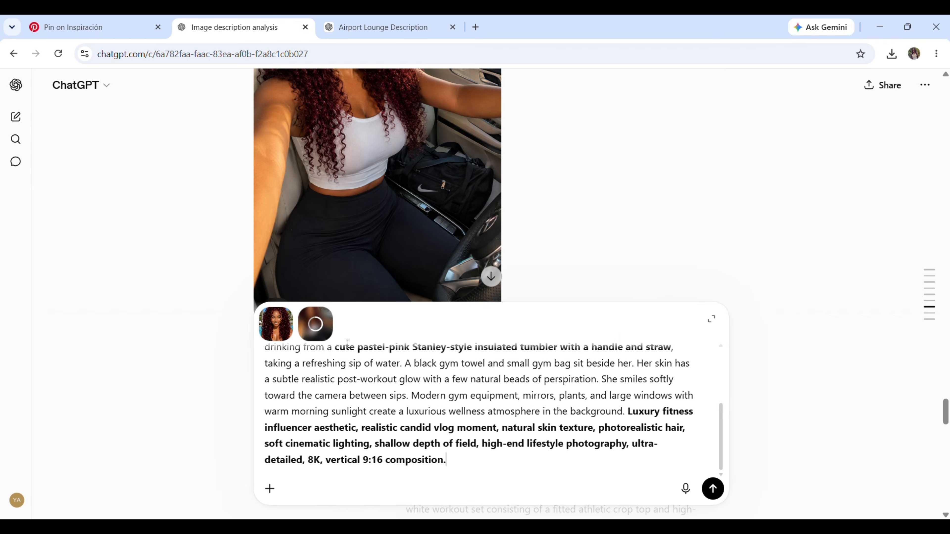
scroll(646, 477, "up", 4)
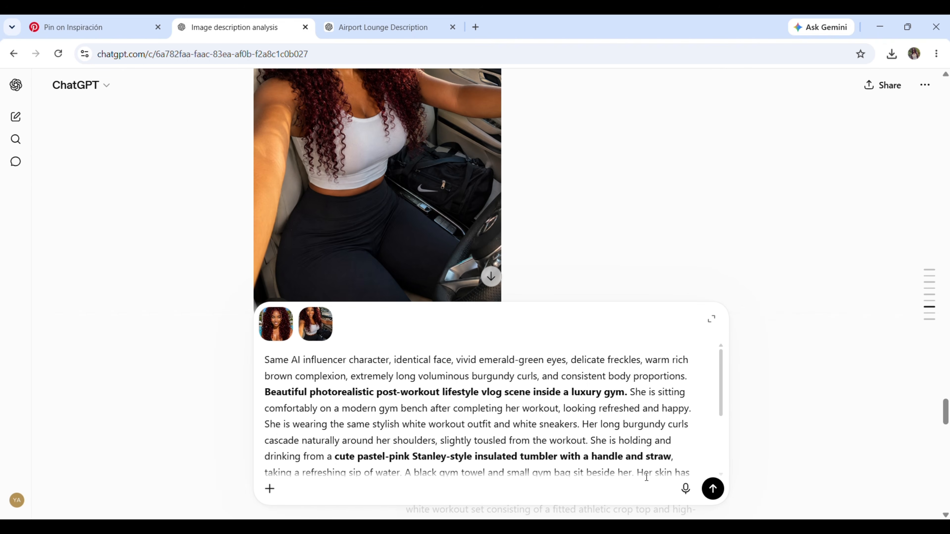
left_click(713, 489)
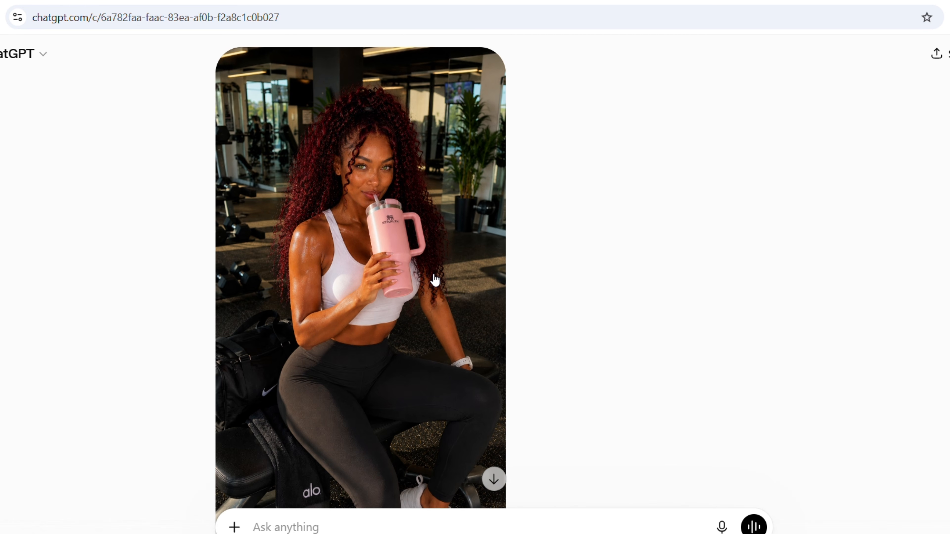
left_click(434, 234)
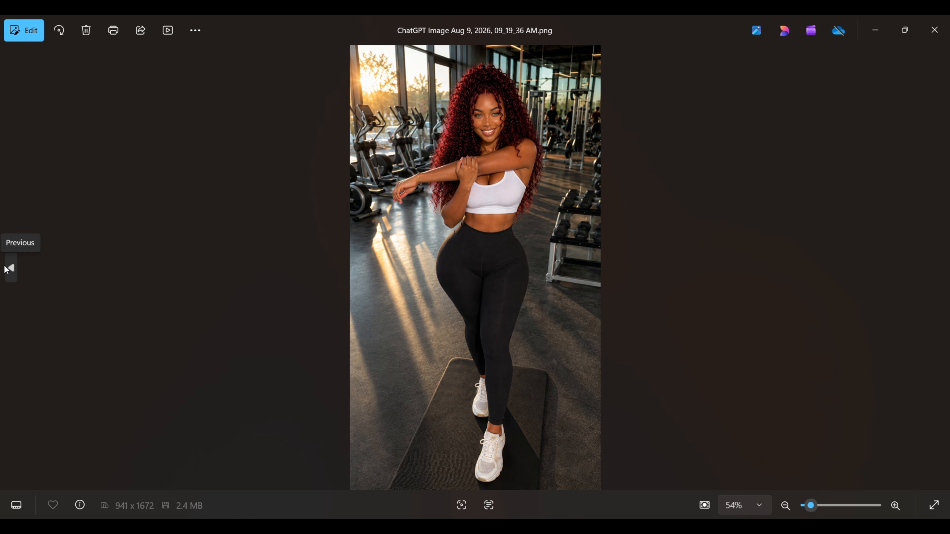
Look through the saved gym vlog images one by one in the photo viewer, checking the character's consistency across scenes
left_click(9, 268)
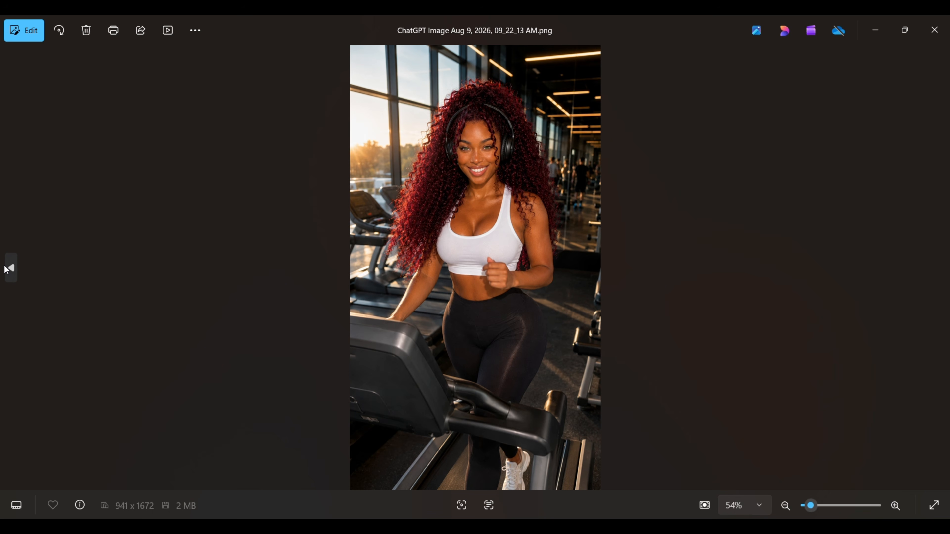
left_click(9, 268)
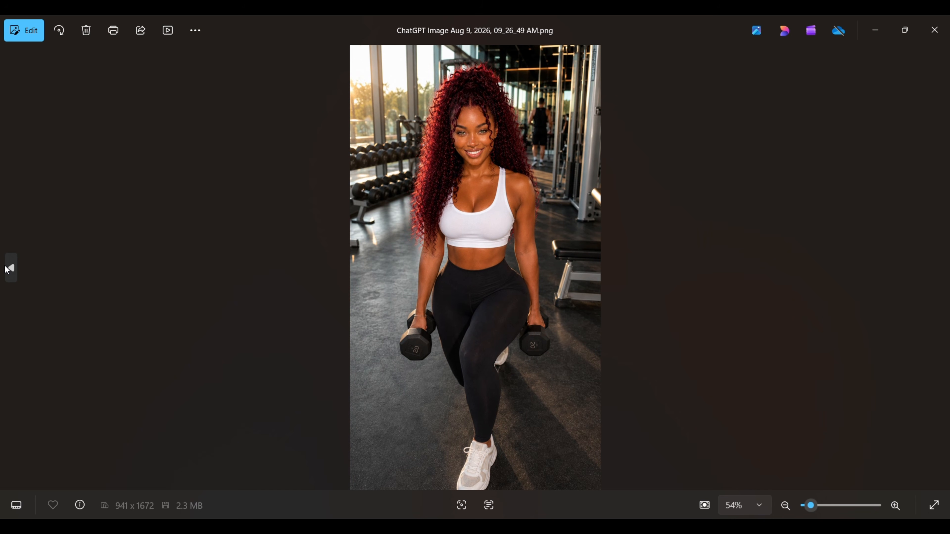
left_click(9, 268)
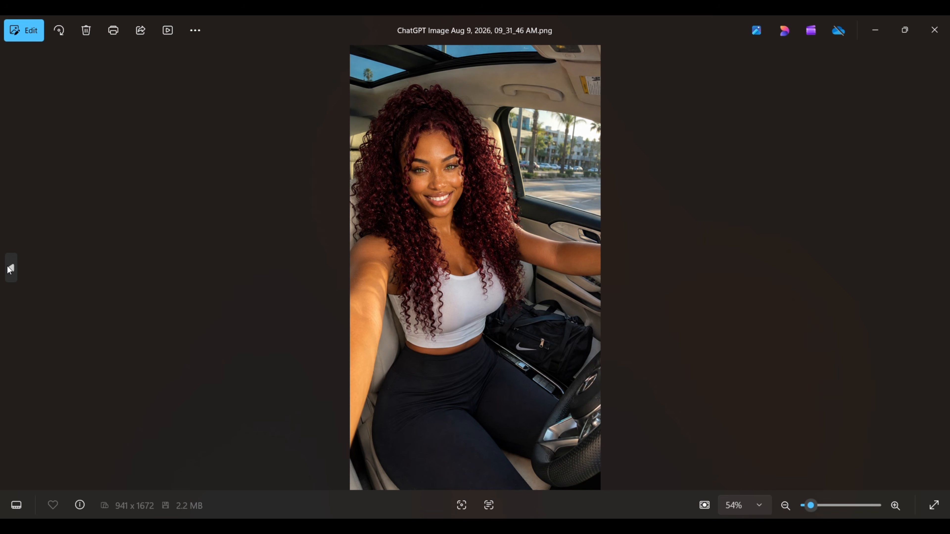
left_click(9, 268)
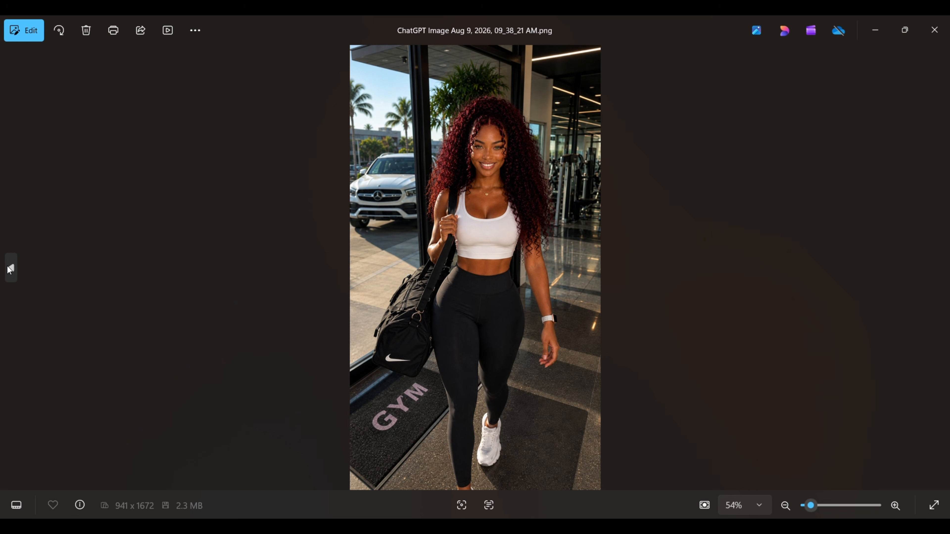
left_click(9, 268)
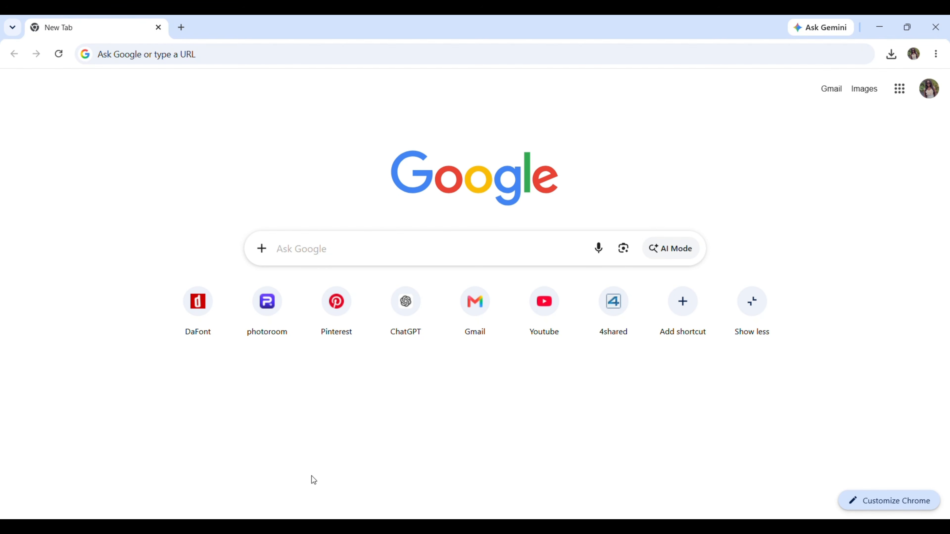
Switch to Pinterest in the browser and search for "cute black guy"
left_click(337, 331)
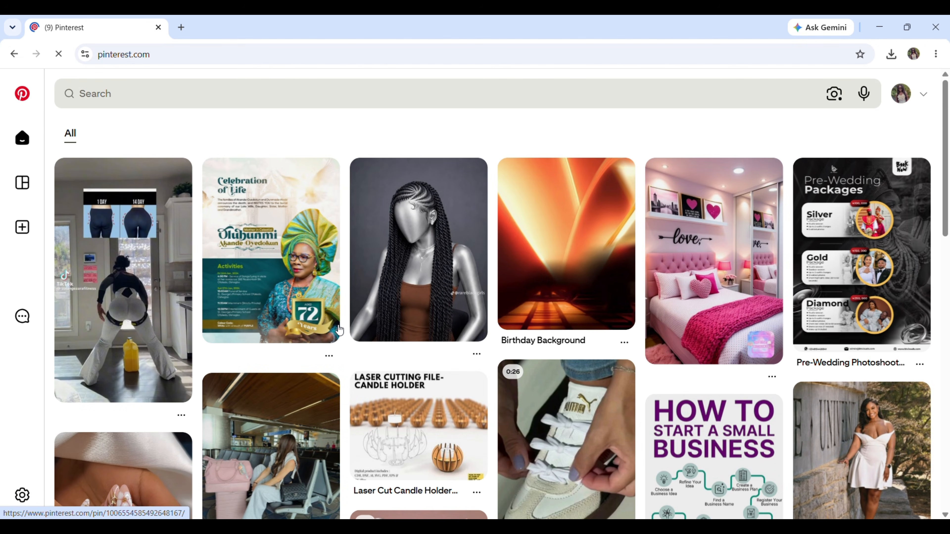
scroll(229, 135, "down", 6)
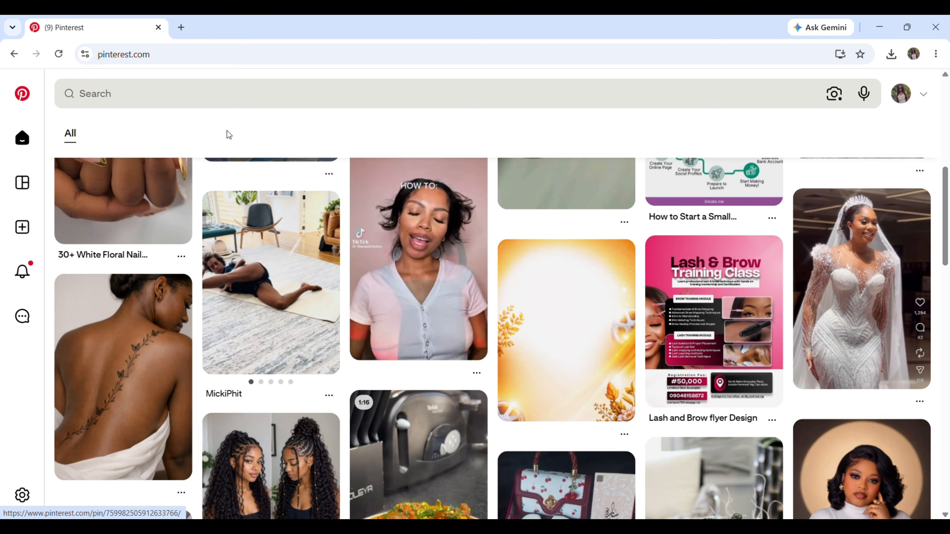
left_click(193, 94)
type("cute bl")
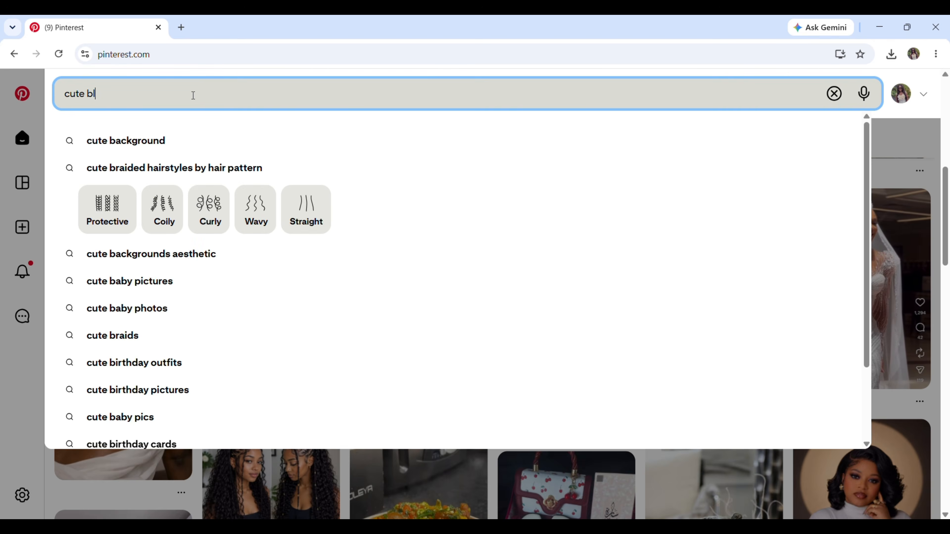
type("ack guy")
key("Return")
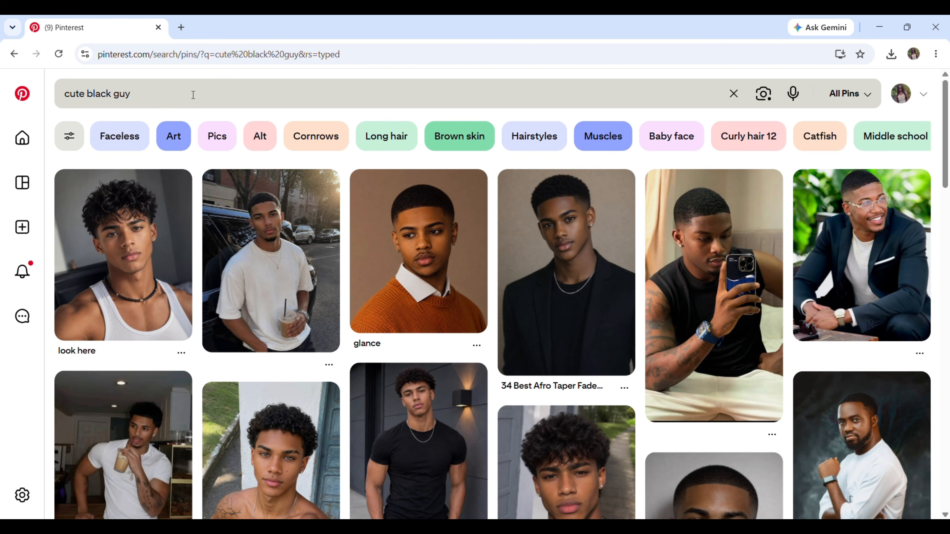
Open the "look here" pin of the curly-haired man in a white tank top and copy its image
left_click(102, 229)
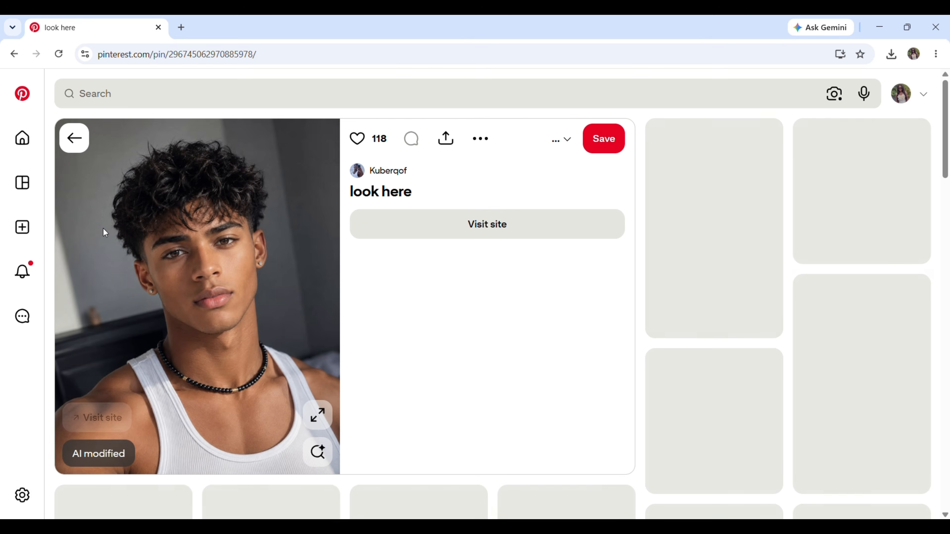
right_click(151, 206)
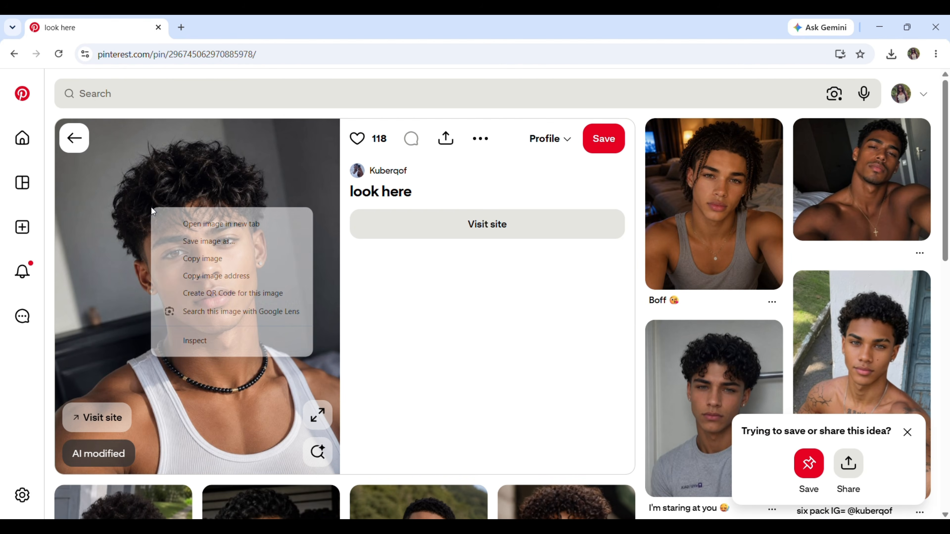
left_click(208, 259)
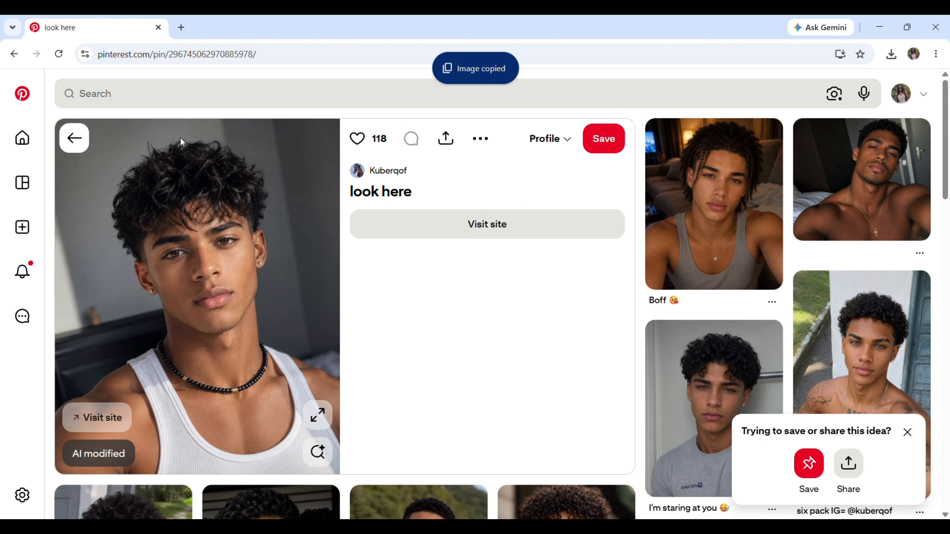
Paste the copied portrait of the curly-haired man into a new ChatGPT chat and send it with "describe the image"
right_click(312, 275)
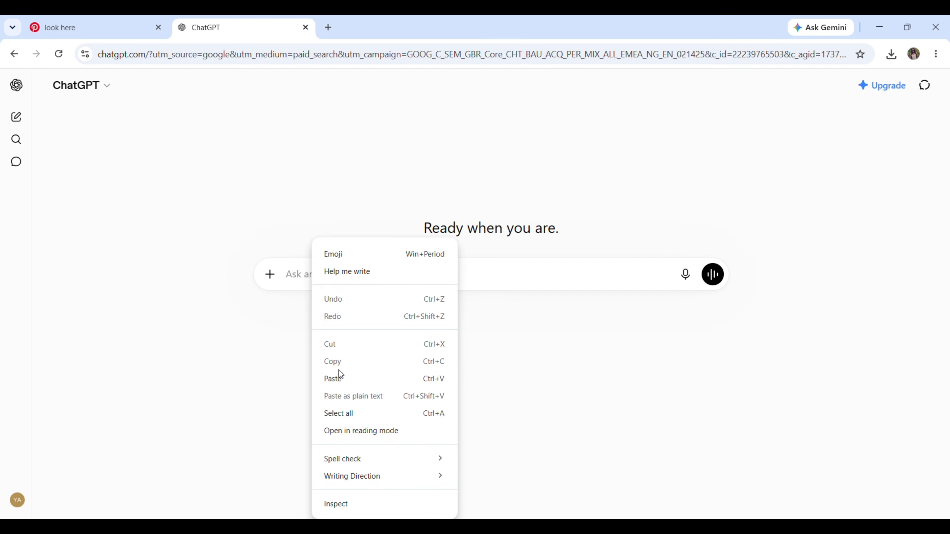
left_click(340, 374)
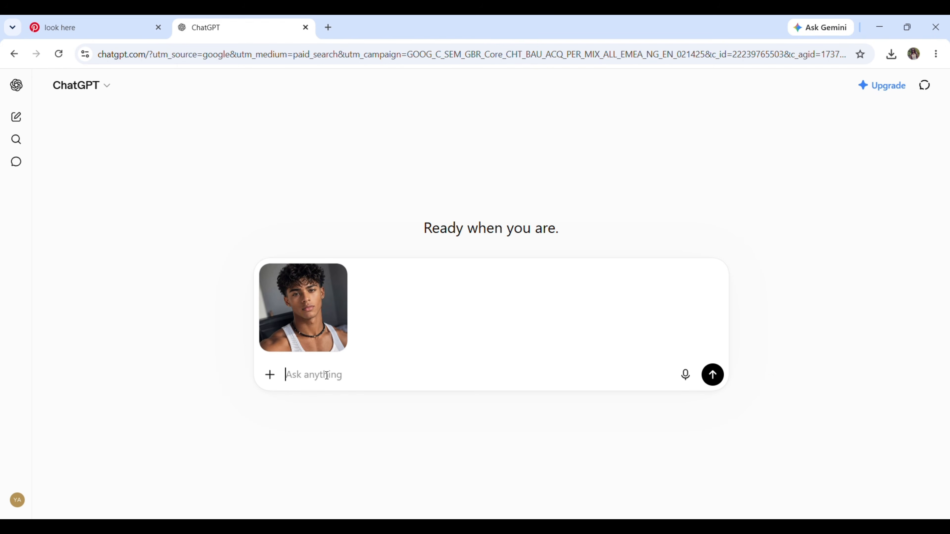
type("describe the ima")
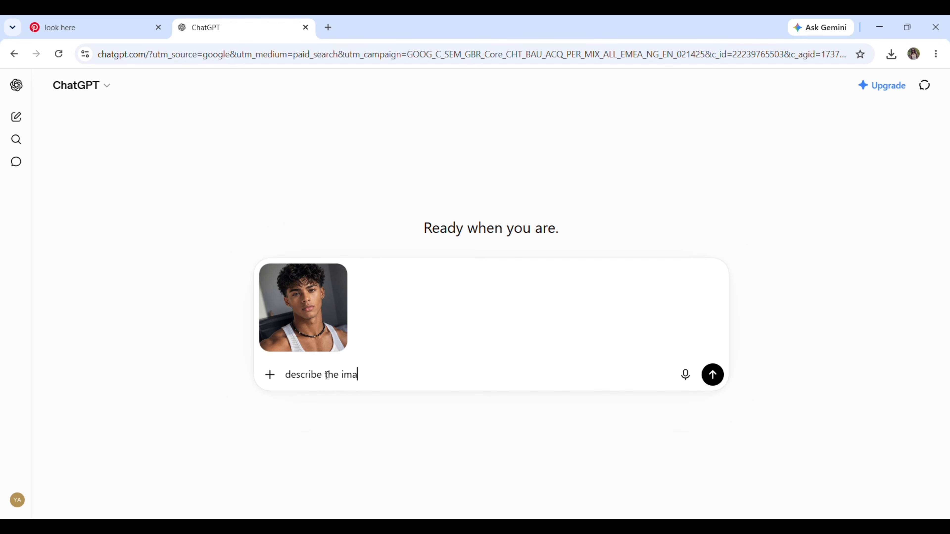
type("ge")
key("Return")
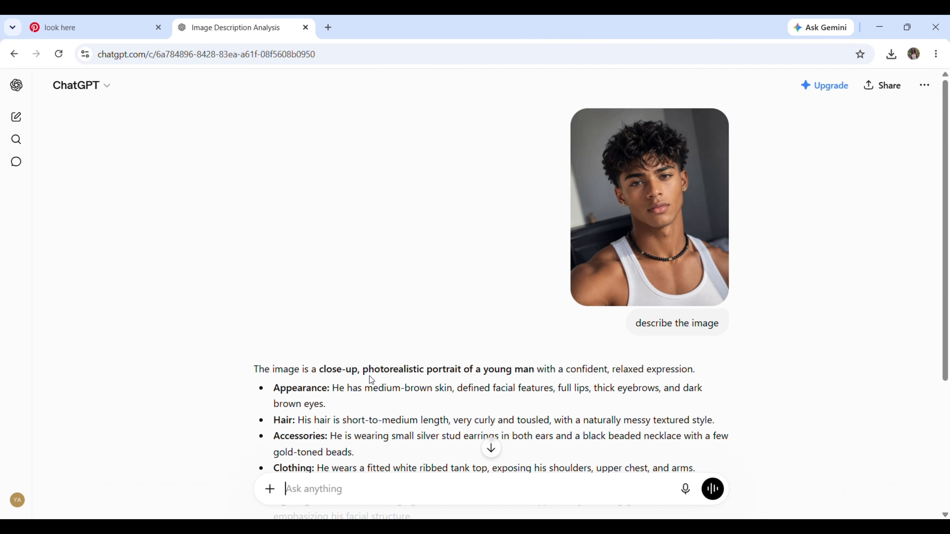
Read the image description and send the request "write me a prompt to generate the image, he has blue eyes and green dyed hair"
scroll(370, 376, "down", 2)
scroll(371, 376, "down", 4)
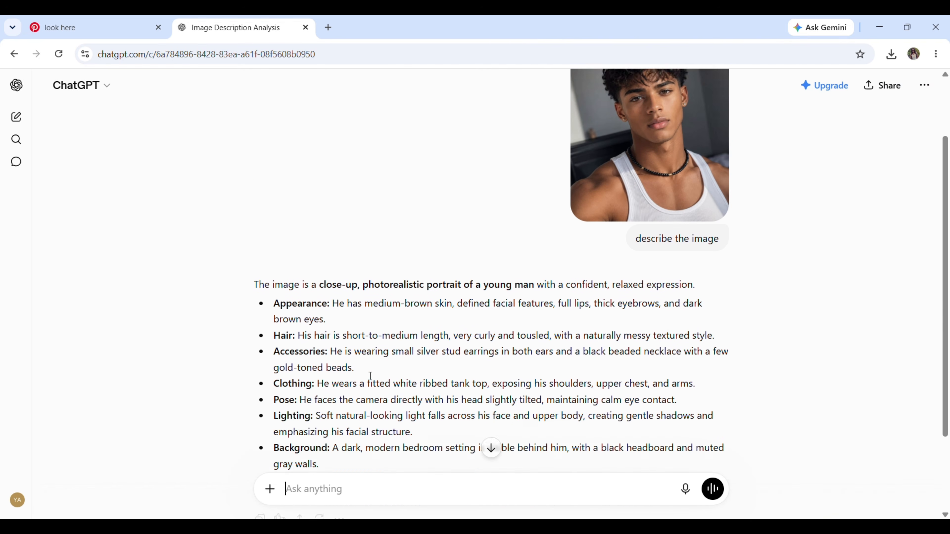
type("write me a pro")
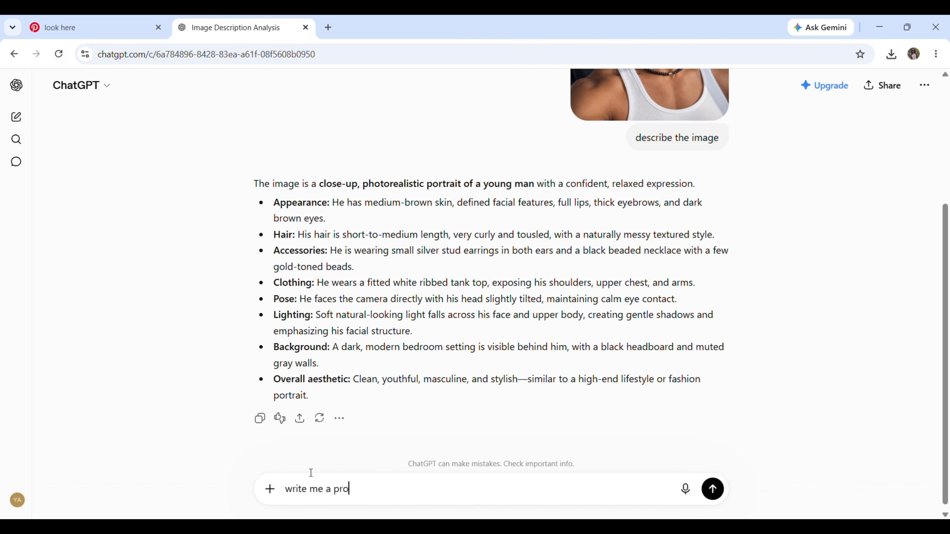
type("mpt to generate the image,")
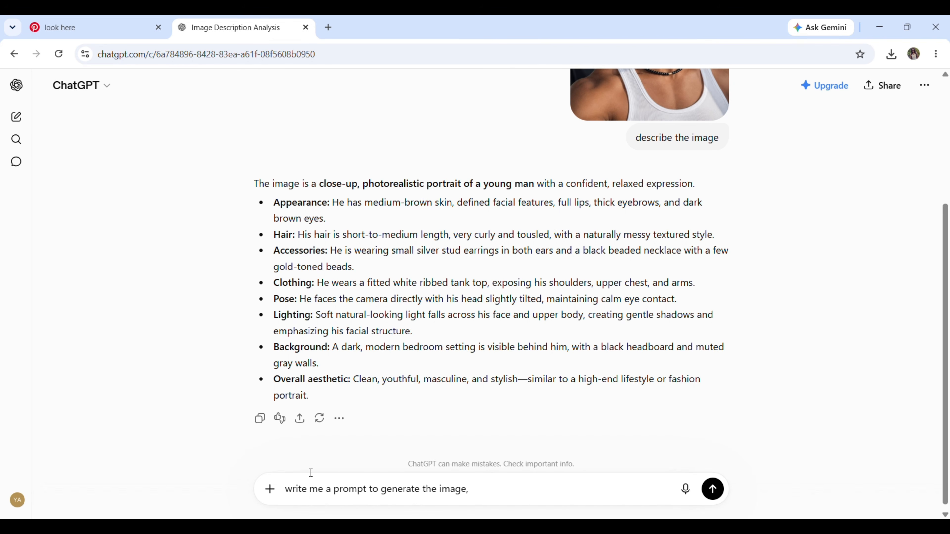
type(" he has blue eyes and ")
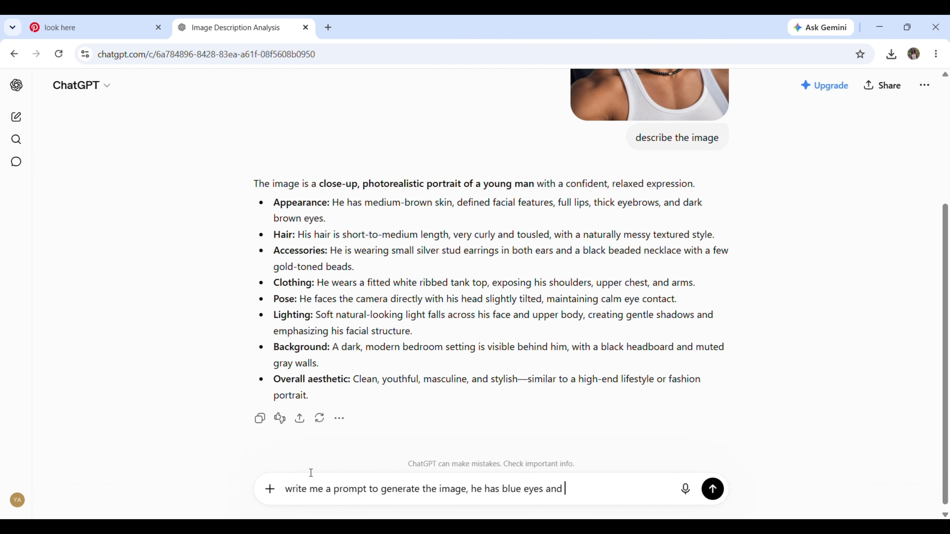
type("green dyed hair")
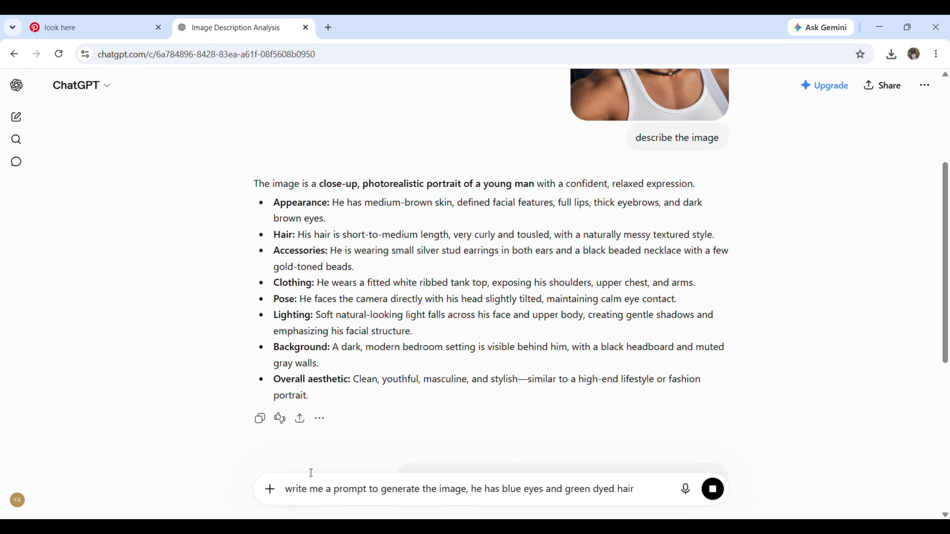
key("Return")
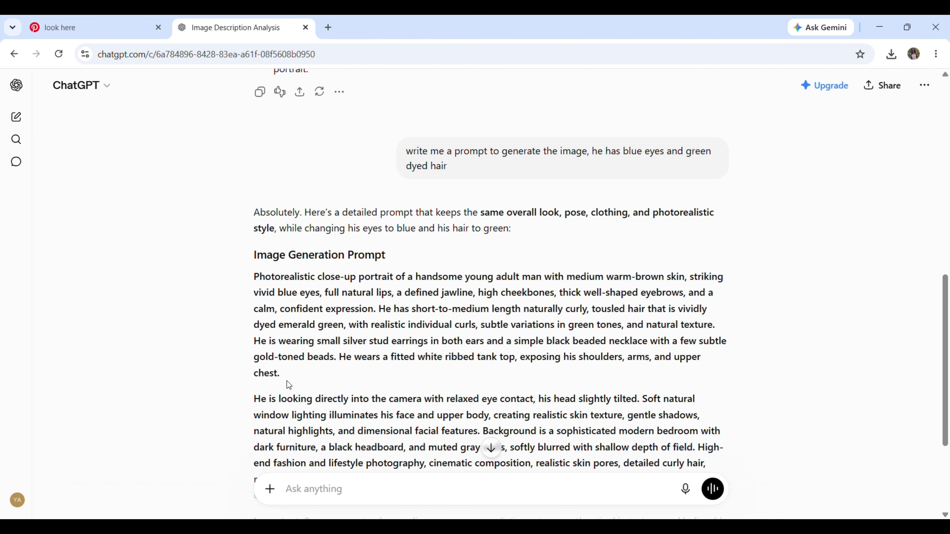
Select the full image generation prompt in the reply, including the "Important" paragraph
scroll(396, 332, "down", 3)
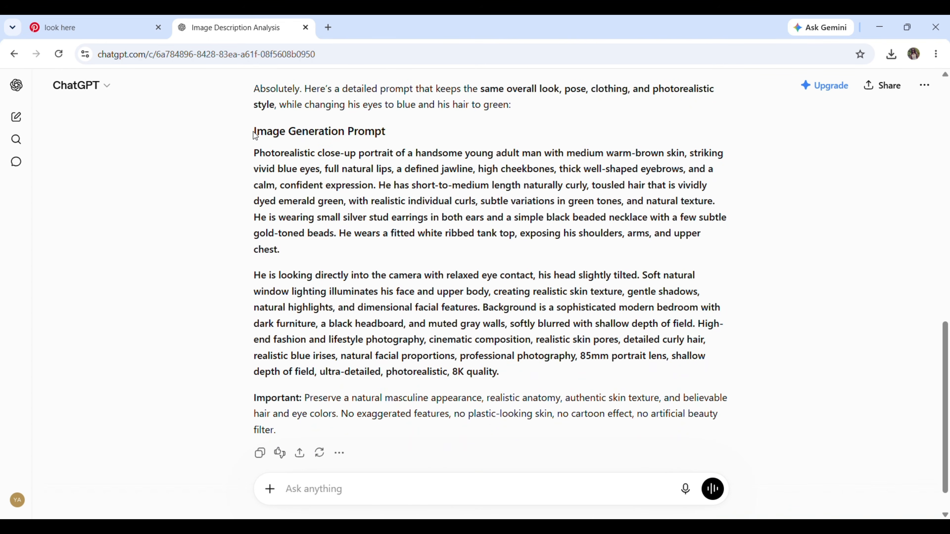
left_click_drag(256, 154, 291, 431)
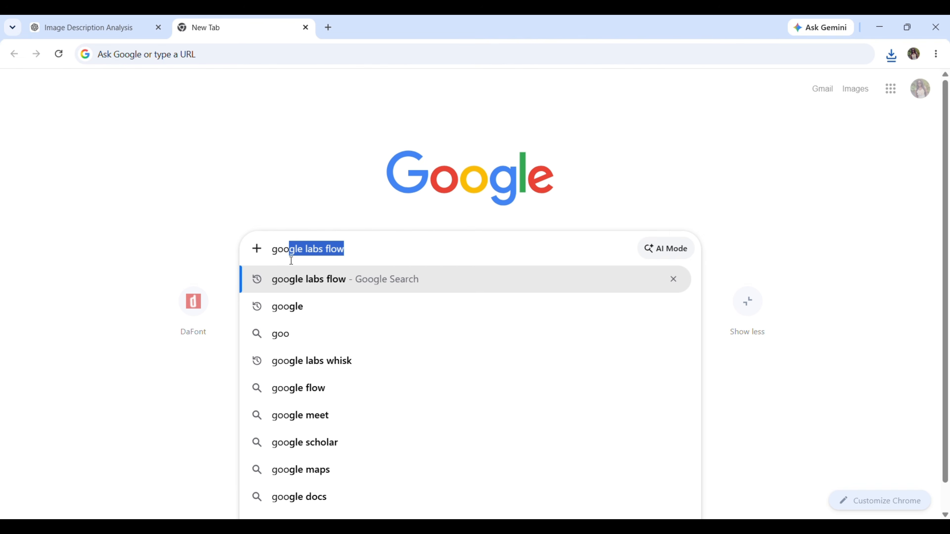
Search Google for "flow ai", open Google Flow from the results, and create a new project
key("ctrl+a")
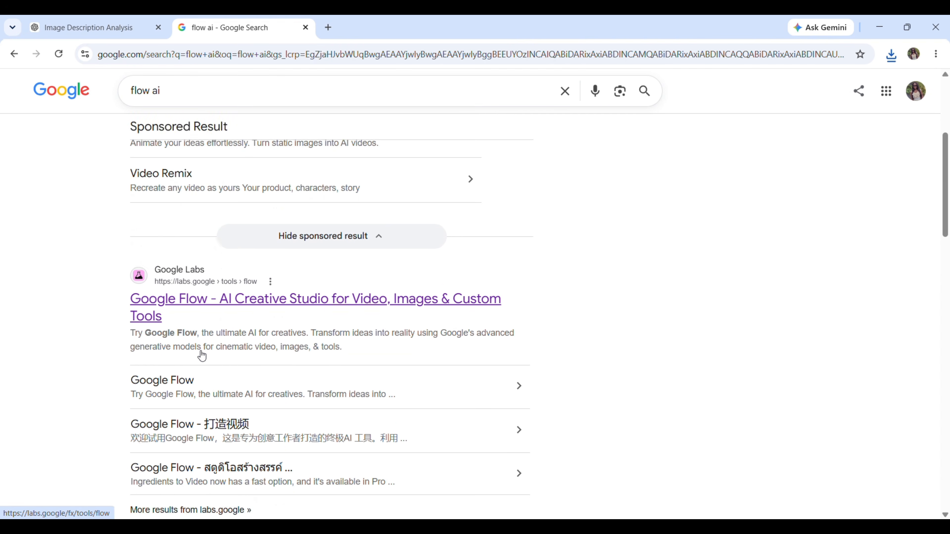
scroll(202, 354, "down", 2)
left_click(143, 221)
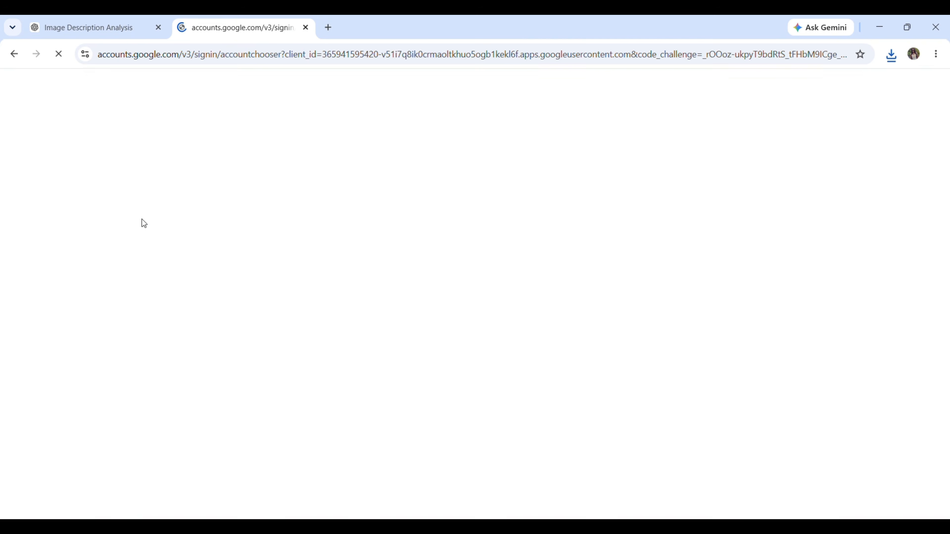
left_click(537, 186)
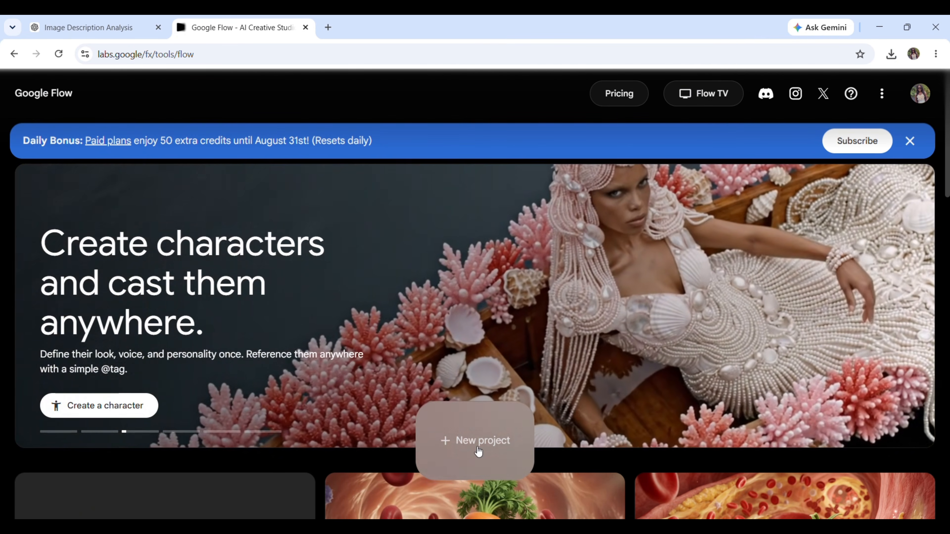
left_click(479, 448)
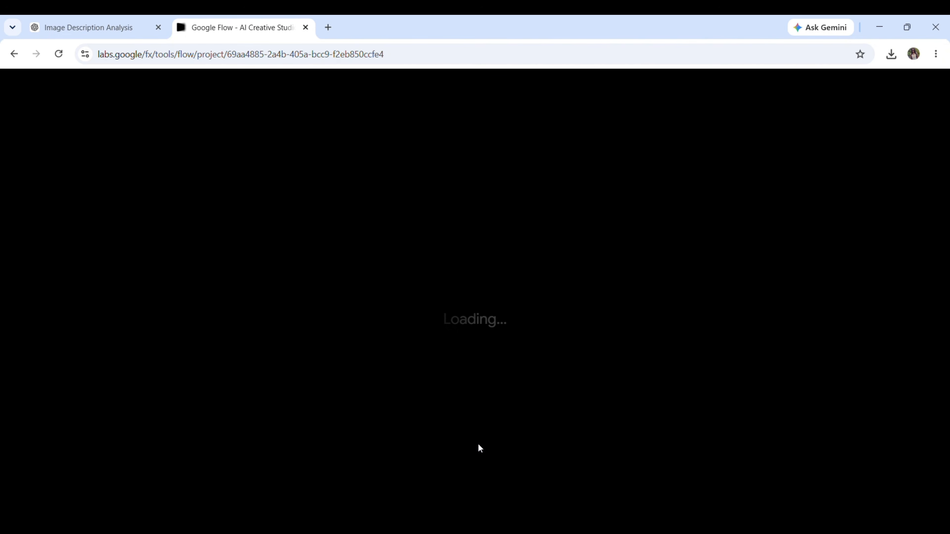
Configure generation for images in 9:16 with the Nano Banana 2 model and two outputs
left_click(613, 485)
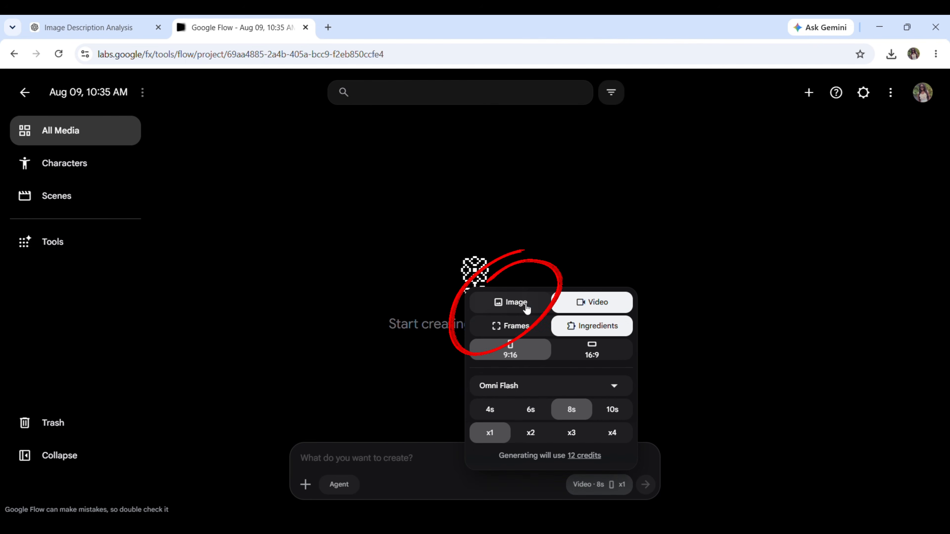
left_click(524, 304)
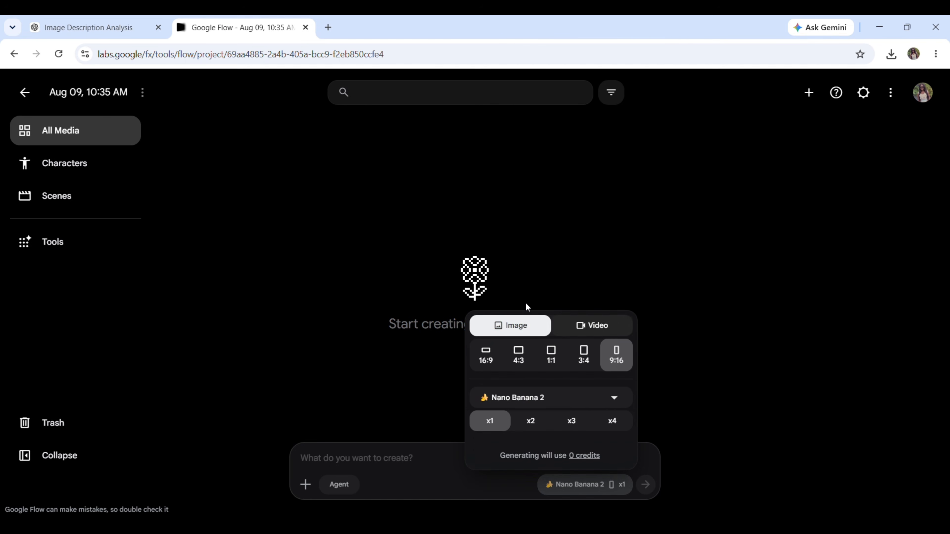
left_click(608, 399)
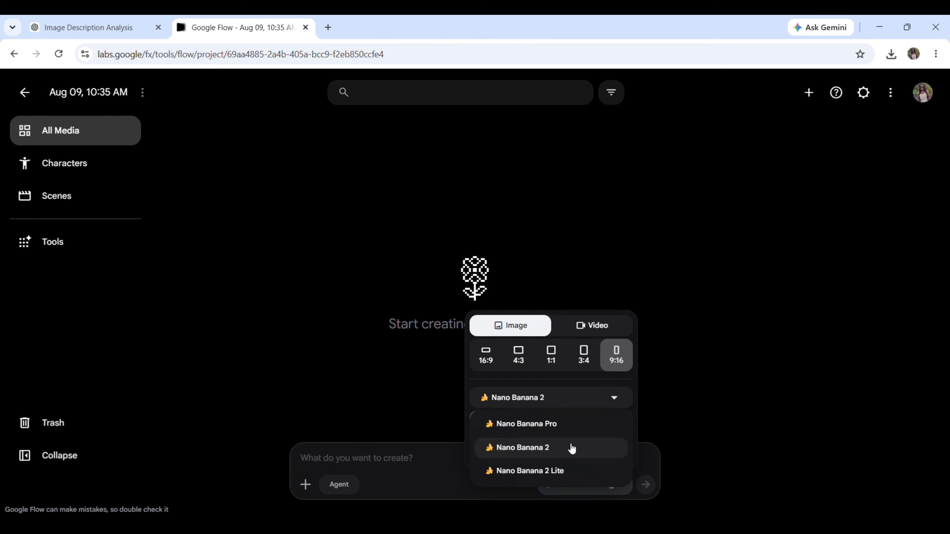
left_click(571, 448)
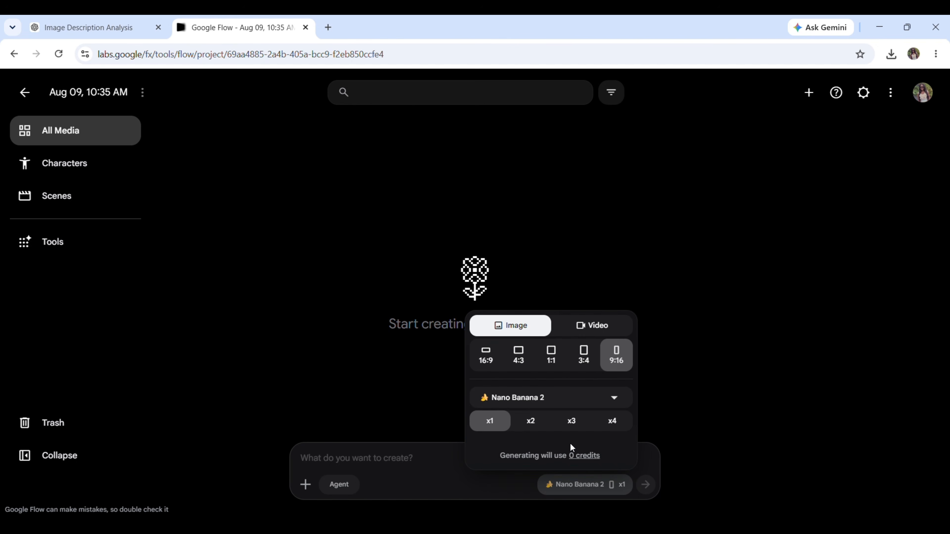
left_click(531, 422)
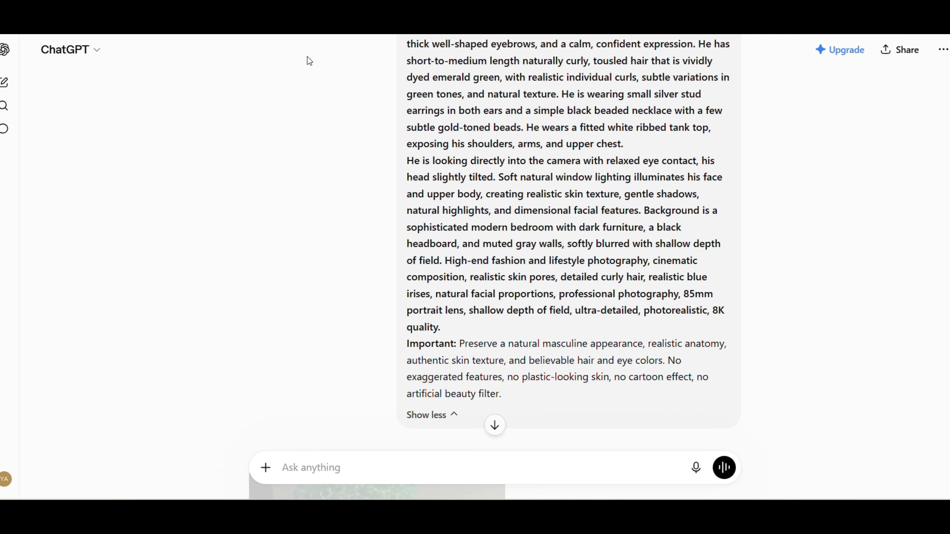
Copy the green-haired man prompt from ChatGPT, paste it into the Google Flow prompt, and generate the images
left_click_drag(408, 41, 501, 393)
right_click(430, 135)
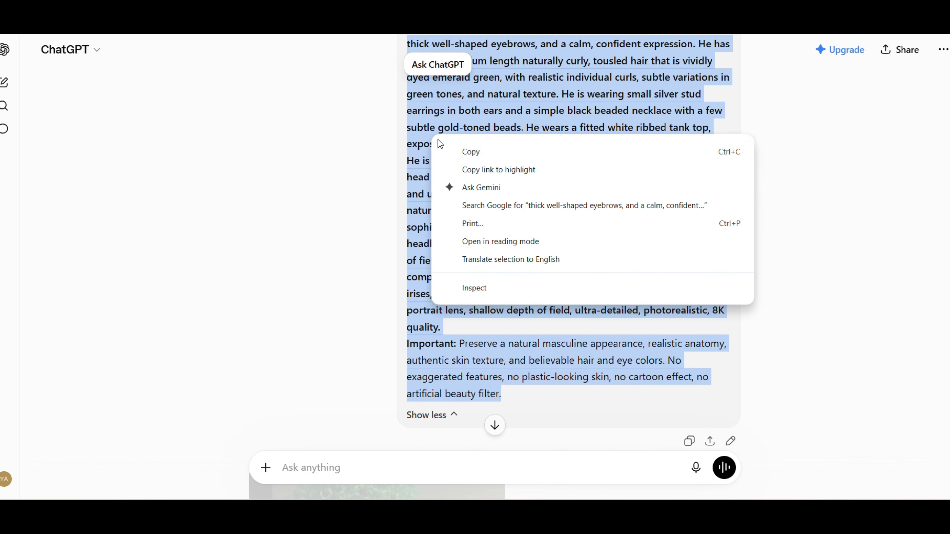
left_click(468, 150)
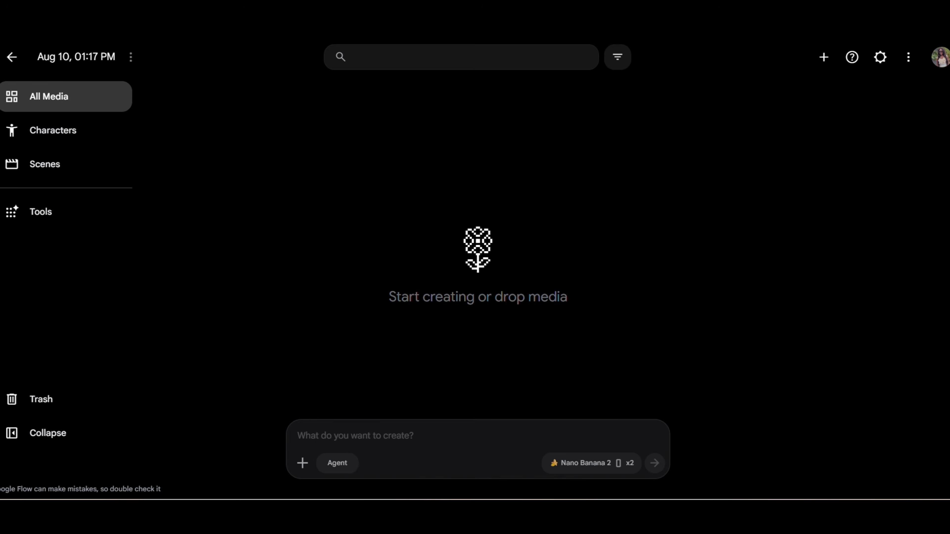
right_click(355, 437)
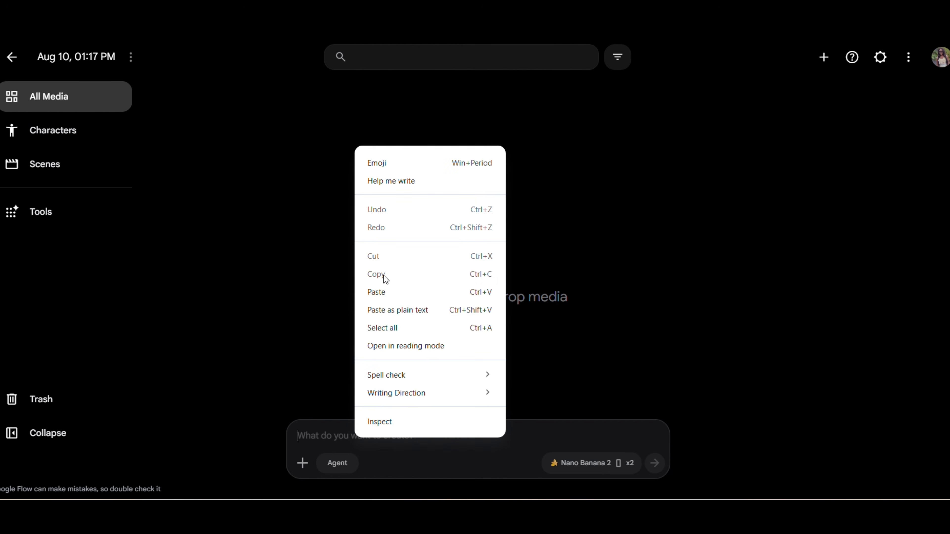
left_click(382, 292)
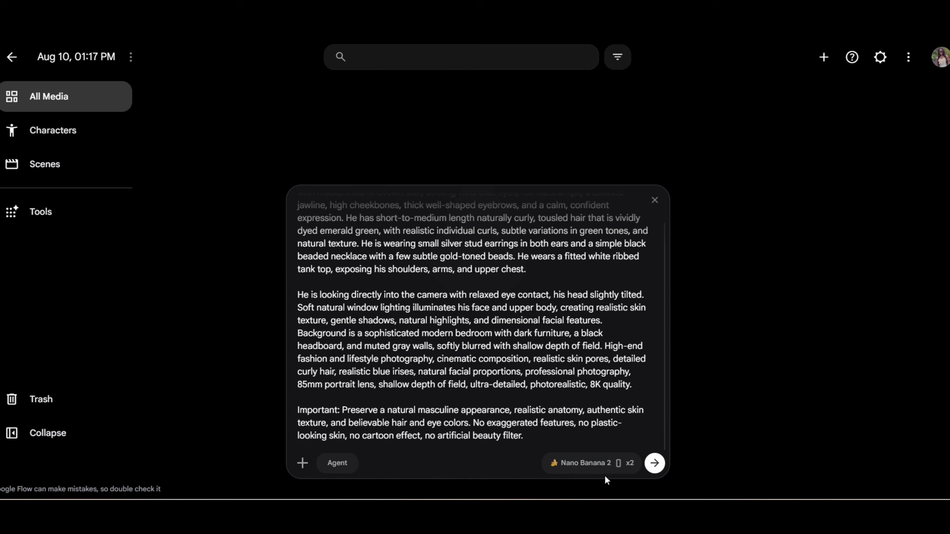
left_click(655, 465)
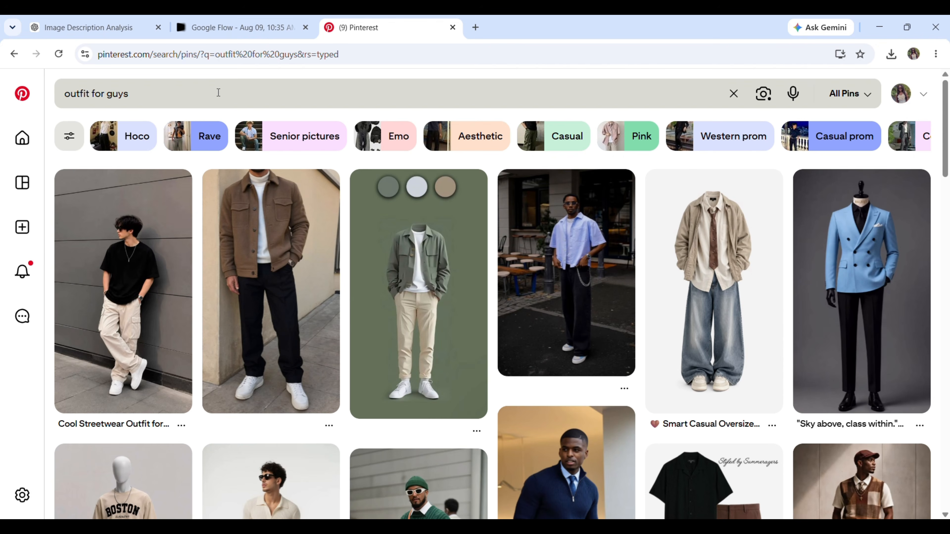
On Pinterest, open the Smart Casual Oversized Outfit pin and save outfit reference images, including the green sweater and orange trousers look
left_click(665, 283)
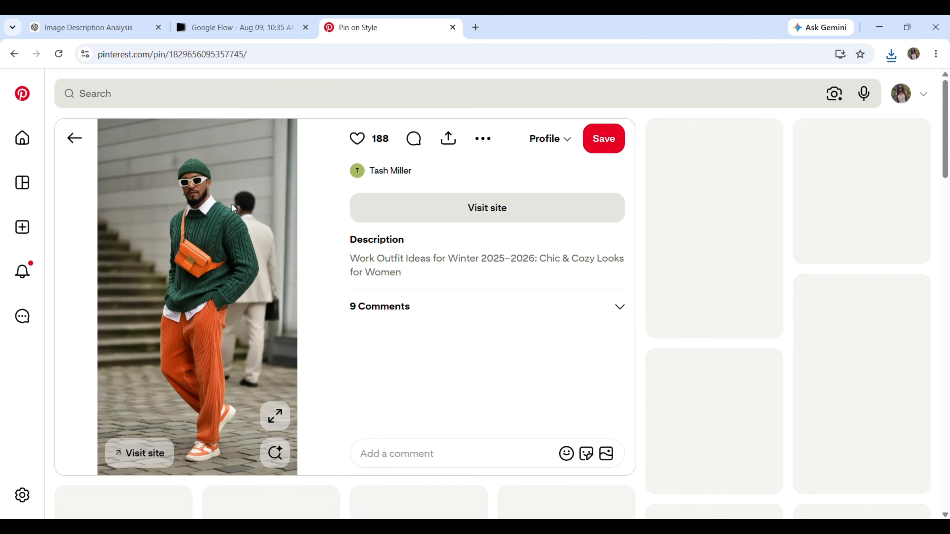
right_click(233, 204)
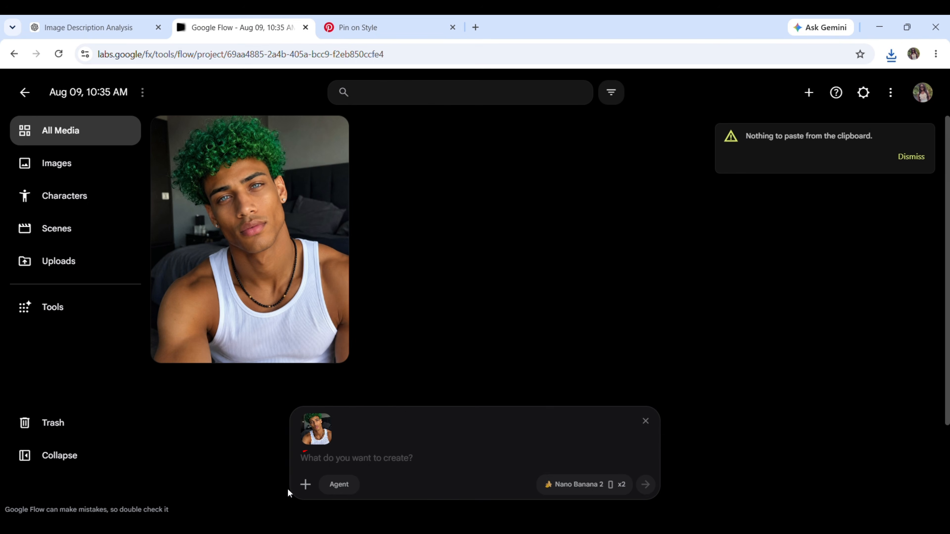
In Google Flow, upload the saved outfit images and attach the beige jacket and baggy jeans outfit beside the green-haired character
left_click(306, 484)
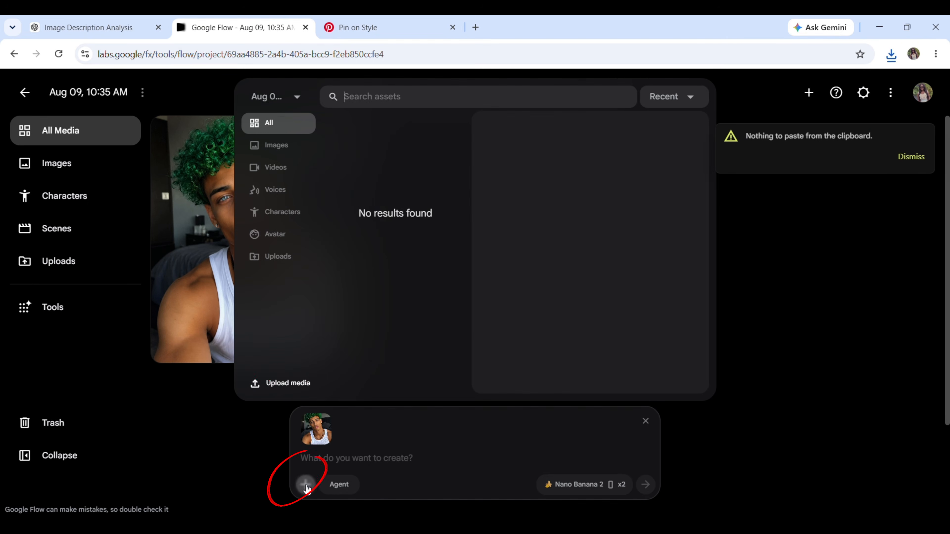
left_click(285, 385)
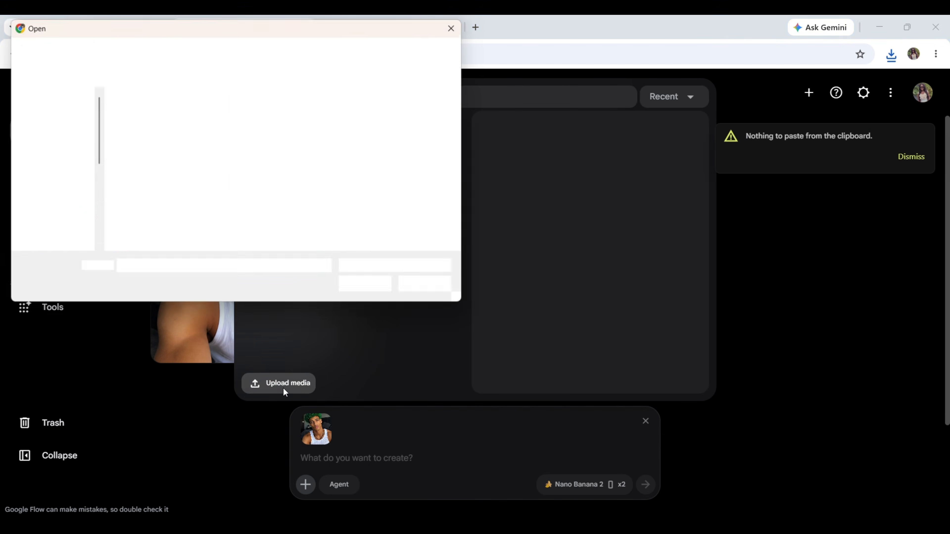
left_click(364, 290)
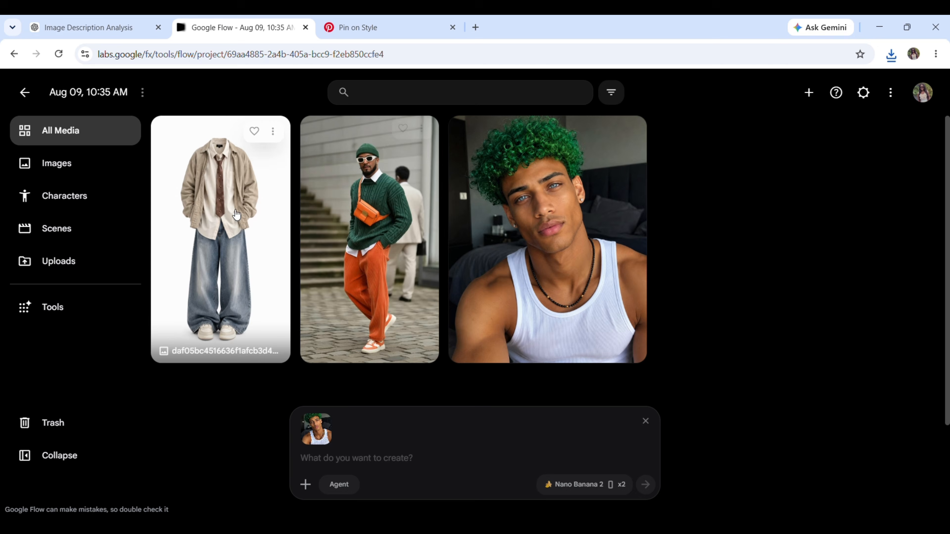
left_click_drag(256, 150, 397, 462)
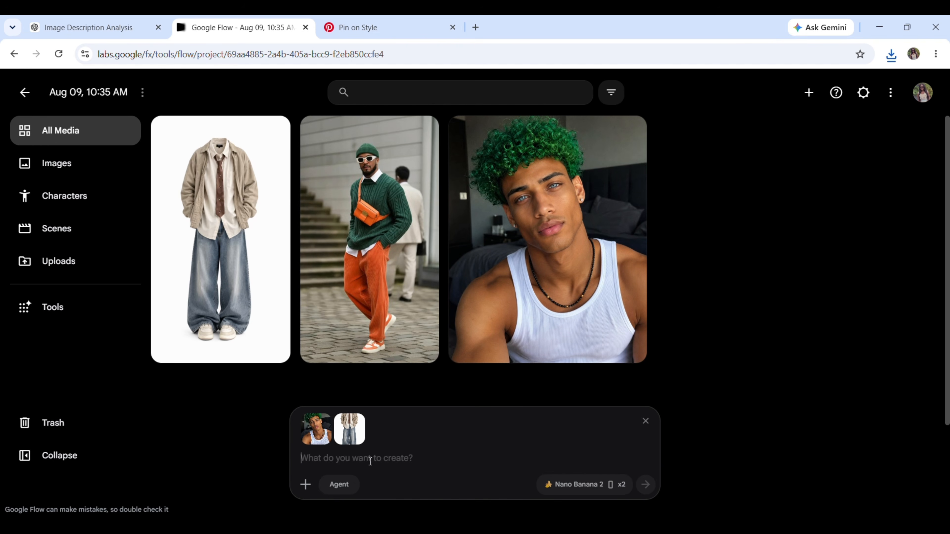
Enter the prompt "let him wear the attached outfit" and generate the images
left_click(371, 461)
type("let")
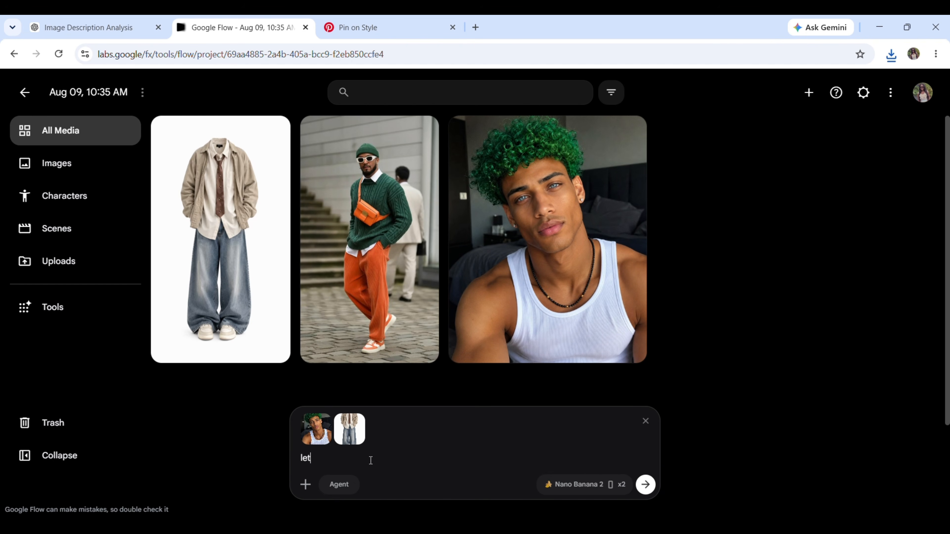
type(" him wear the attached out")
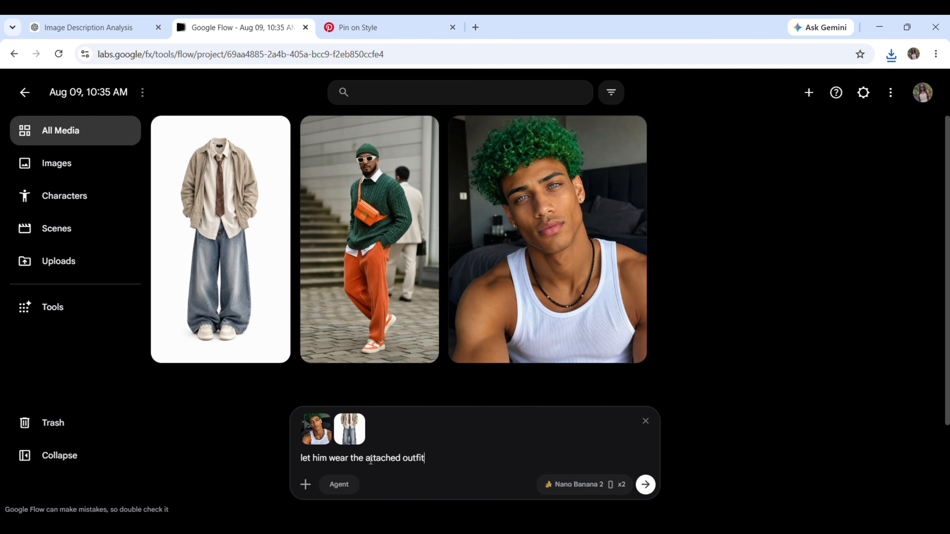
type("fit")
left_click(645, 485)
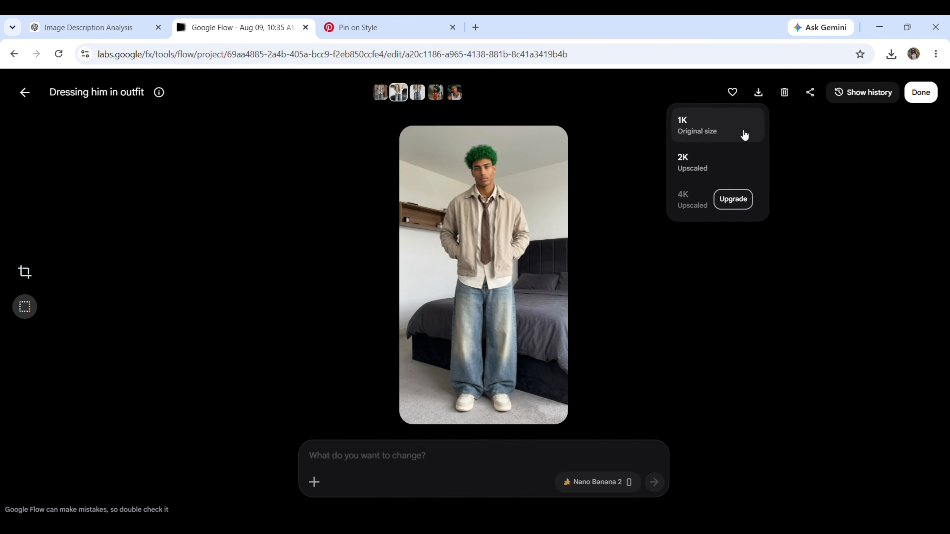
Download the bedroom image of the jacket and jeans outfit upscaled to 2K, and generate him in the green sweater and orange trousers
left_click(713, 160)
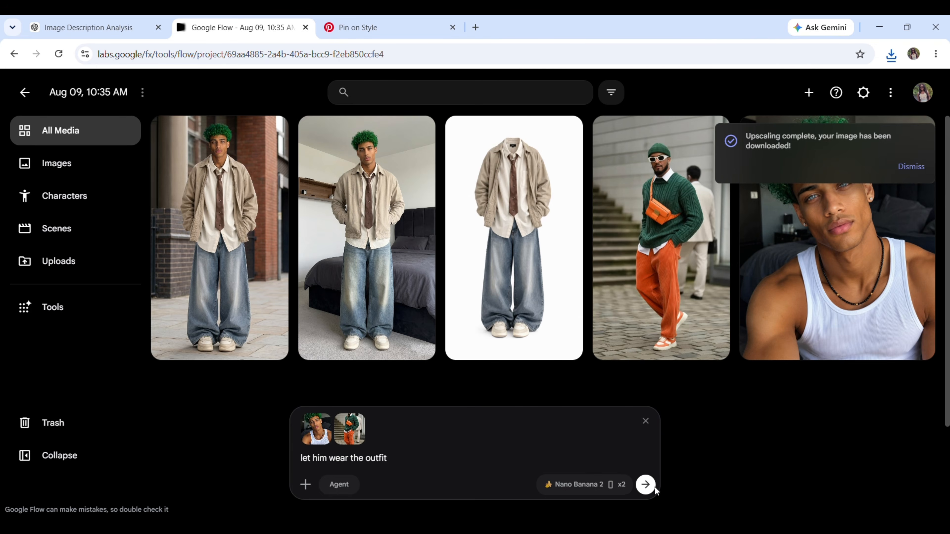
left_click(653, 485)
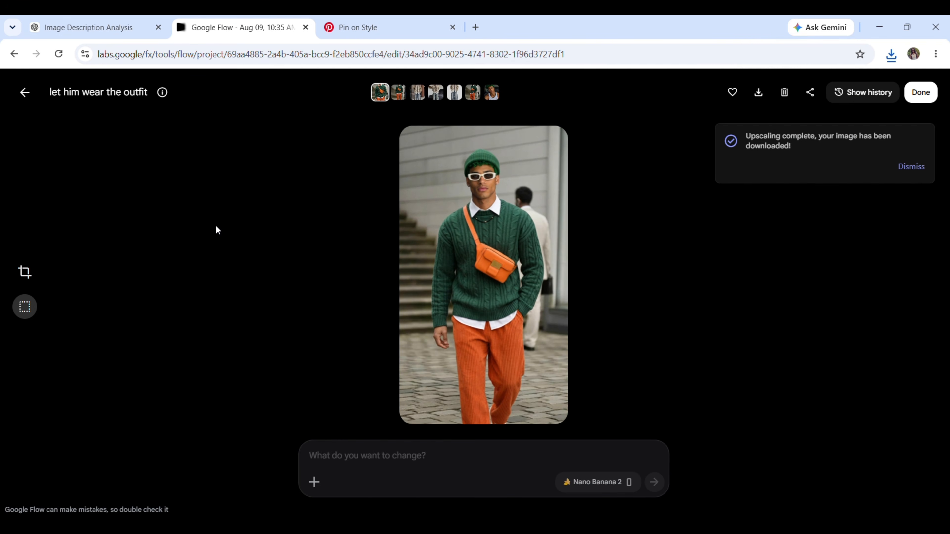
Return to the project's media and open the second generated image of the green sweater outfit
left_click(23, 93)
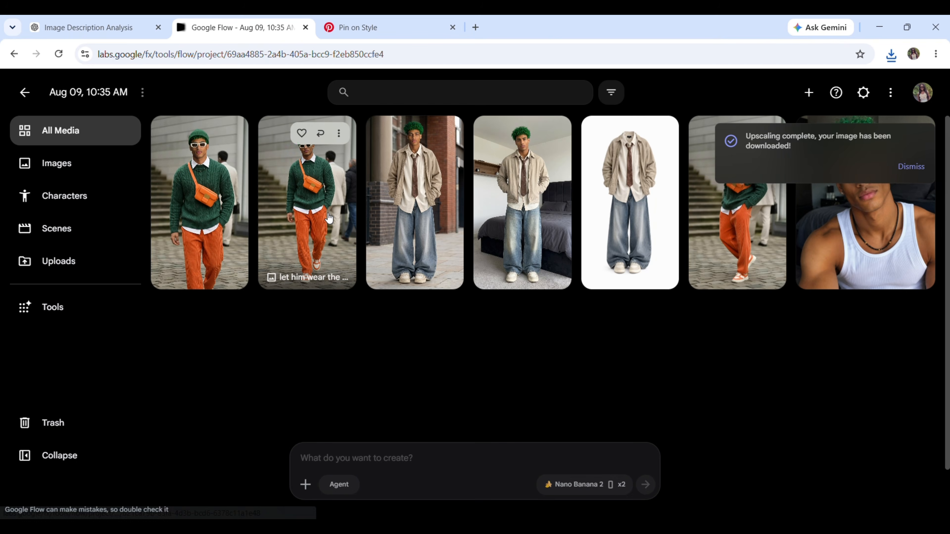
left_click(328, 218)
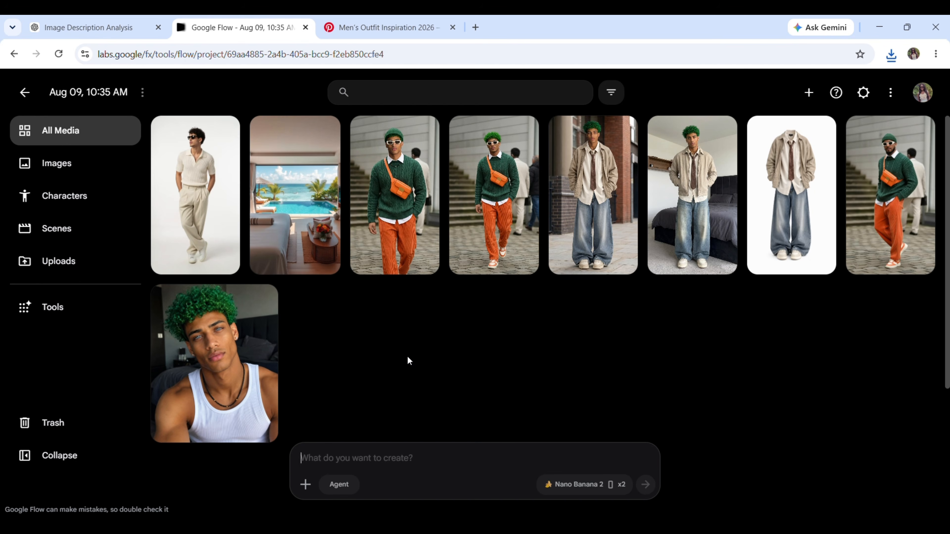
Attach the cream outfit image, prompt "he is wearing the outfit and sitting on the bed", generate one image, and open it
left_click_drag(195, 196, 408, 464)
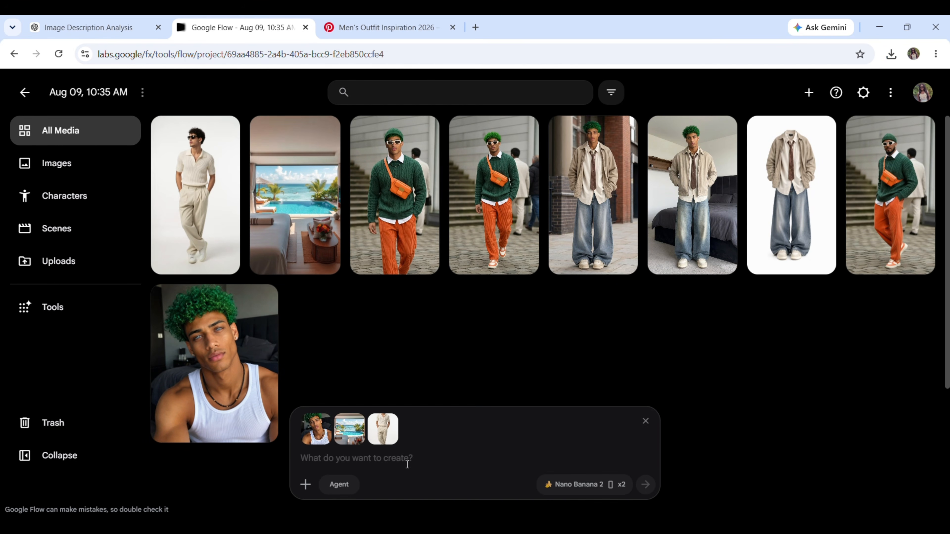
type("he is wearing the outfit and ")
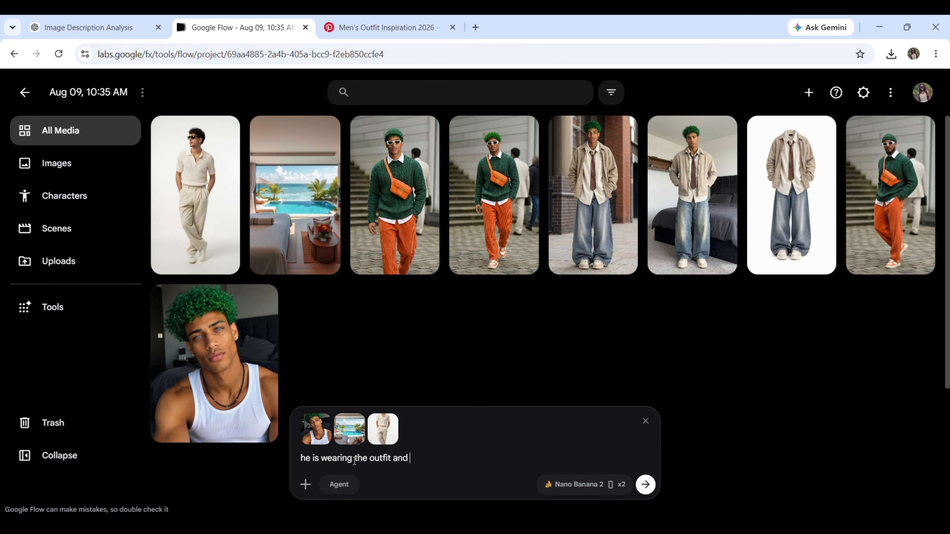
type("sitting on the bed")
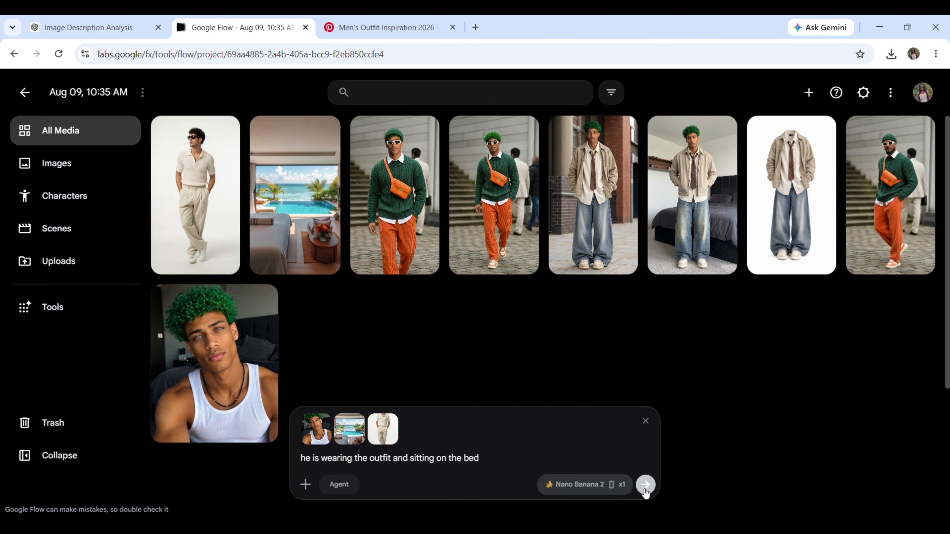
left_click(646, 485)
left_click(198, 211)
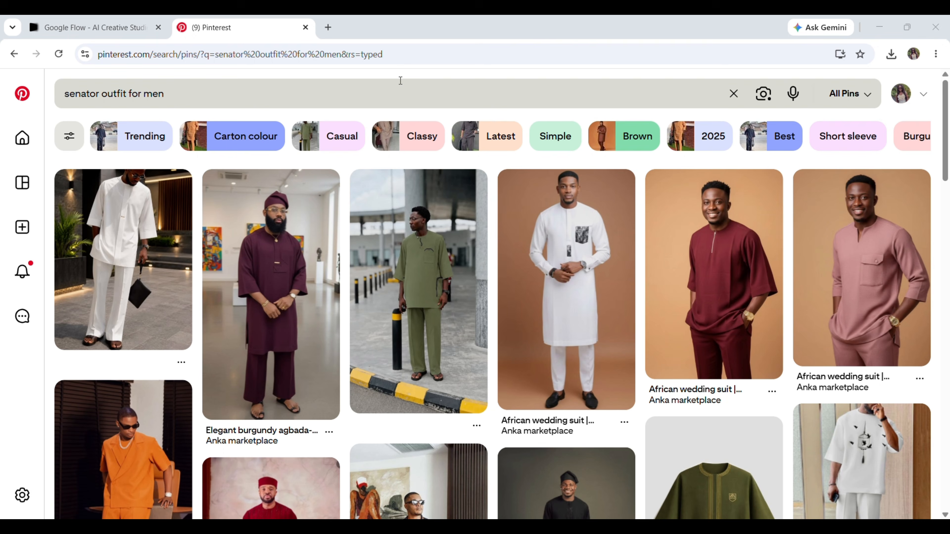
Browse Pinterest's "senator outfit for men" pins, and in Google Flow attach the uploaded burgundy outfit with matching cap beside the green-haired character
scroll(400, 80, "down", 5)
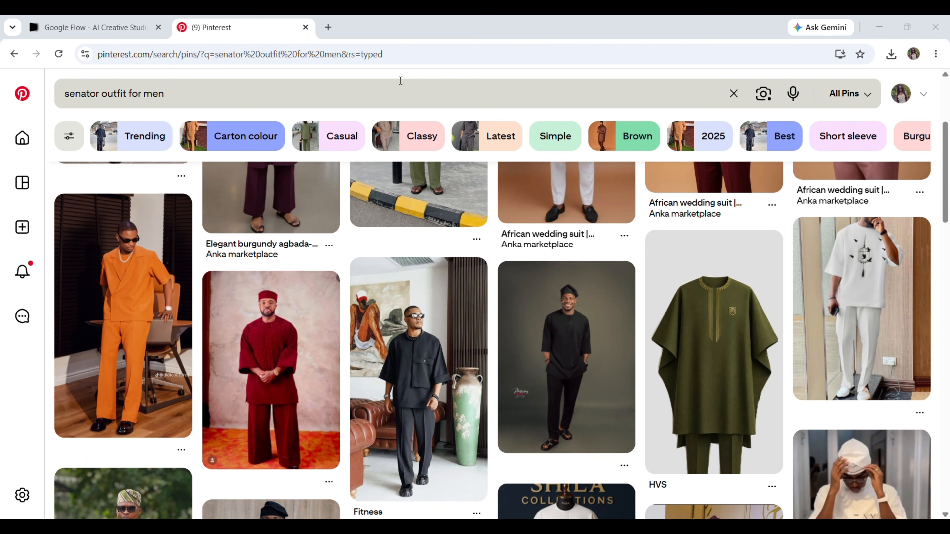
scroll(400, 81, "down", 2)
scroll(400, 81, "up", 7)
scroll(401, 81, "down", 3)
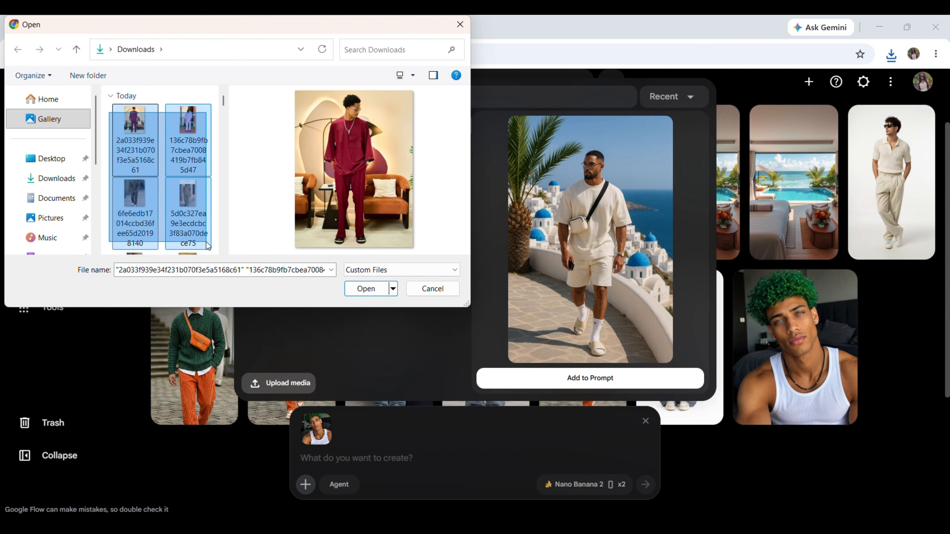
left_click_drag(206, 242, 213, 259)
left_click(347, 292)
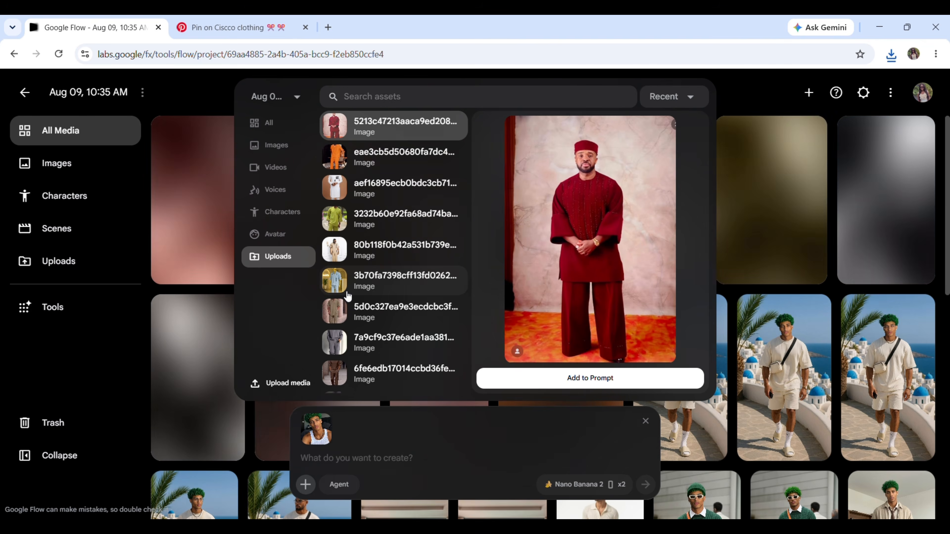
left_click(149, 292)
left_click_drag(224, 222, 385, 473)
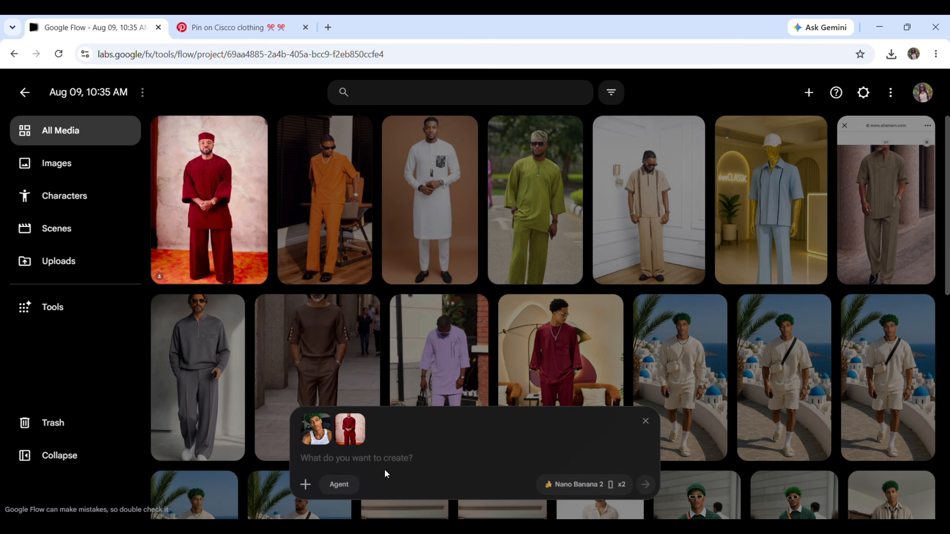
Generate two images with the prompt "maintening his facial features and skin tone, insert him in the second image" and open the first result
type("maintening his facial features and skin tone, insert him in the second image")
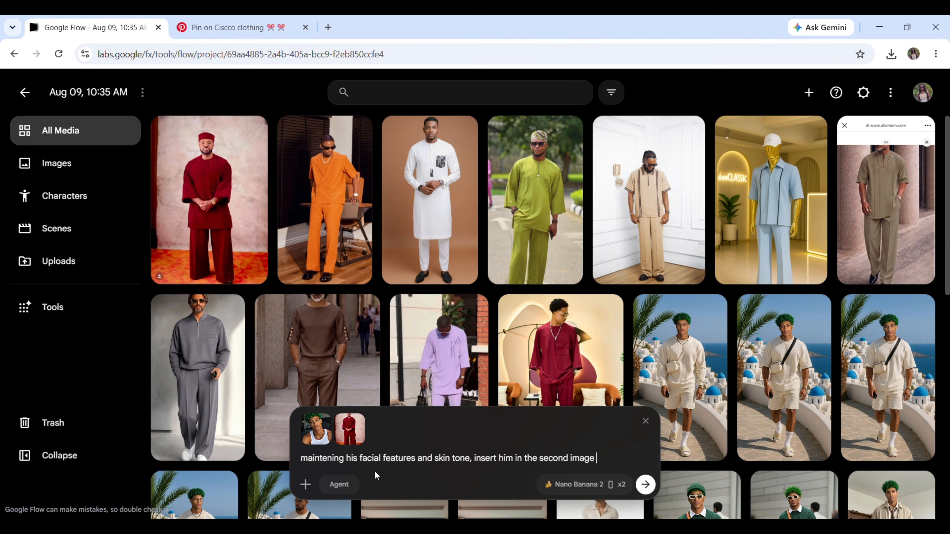
left_click(644, 484)
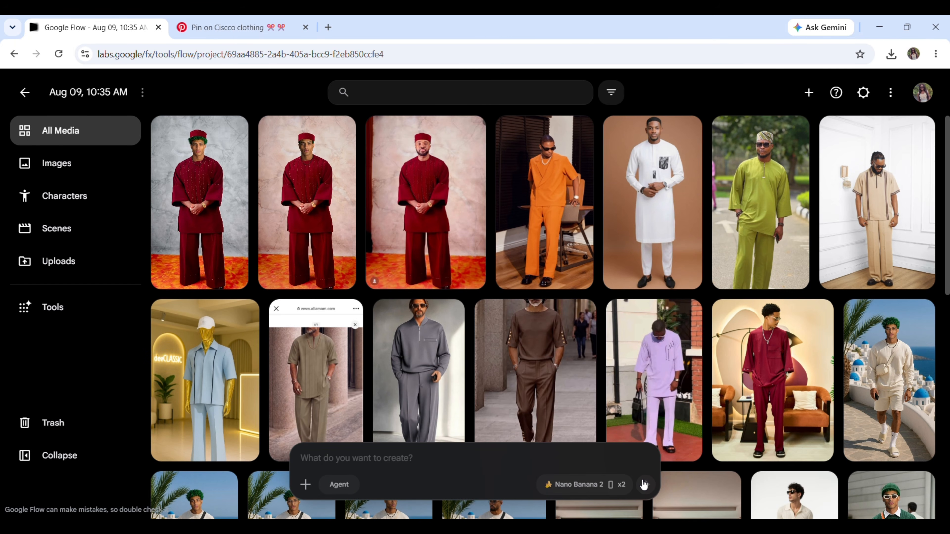
left_click(210, 248)
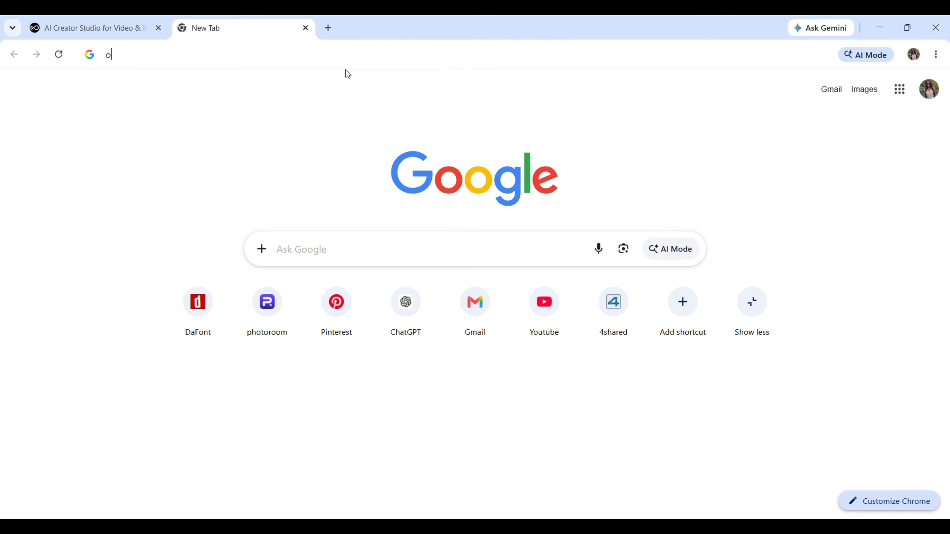
Search Google for "openart ai", open the OpenArt site, and sign up with a Google account
type("ope")
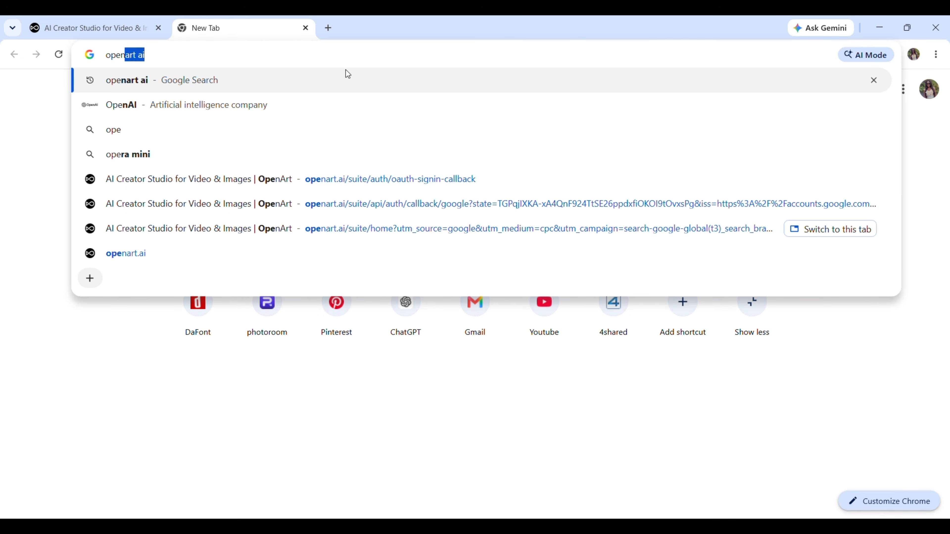
type("nart ai")
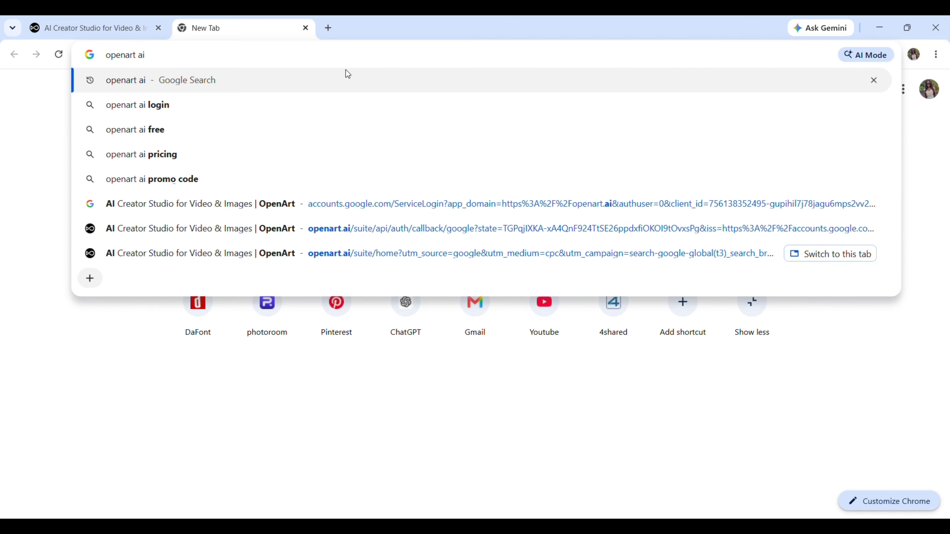
key("Return")
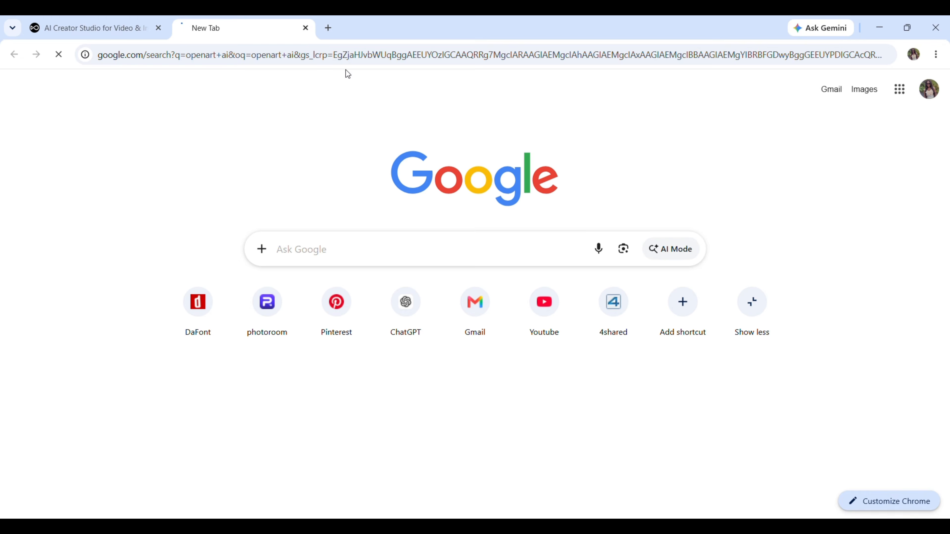
left_click(225, 262)
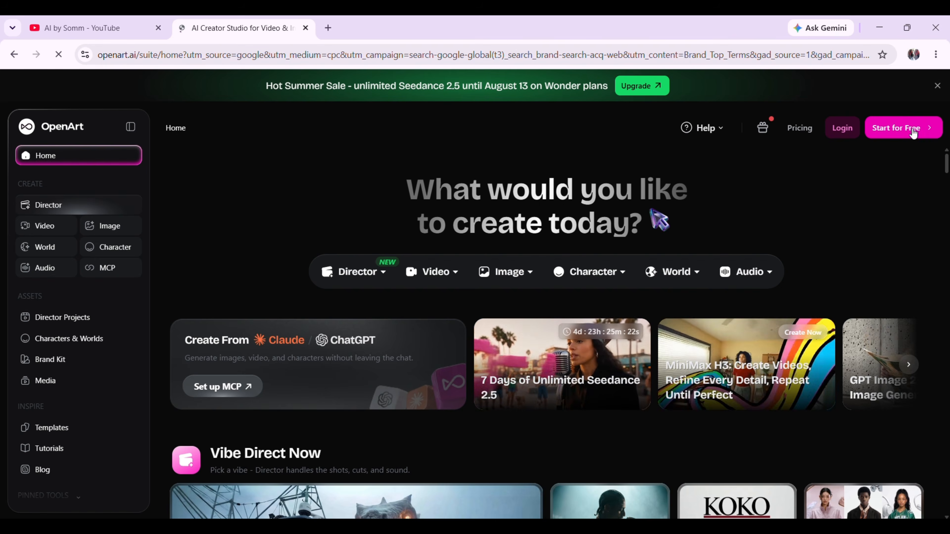
left_click(912, 129)
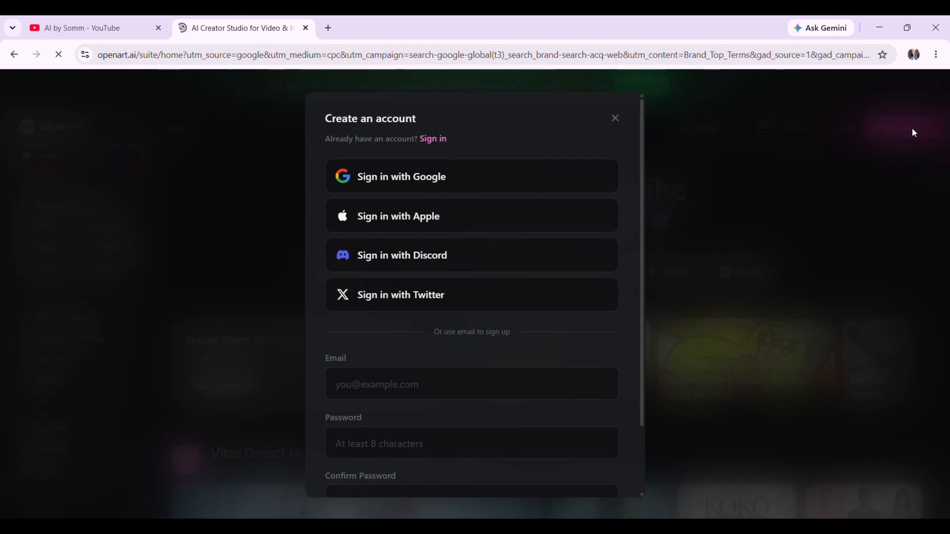
left_click(426, 189)
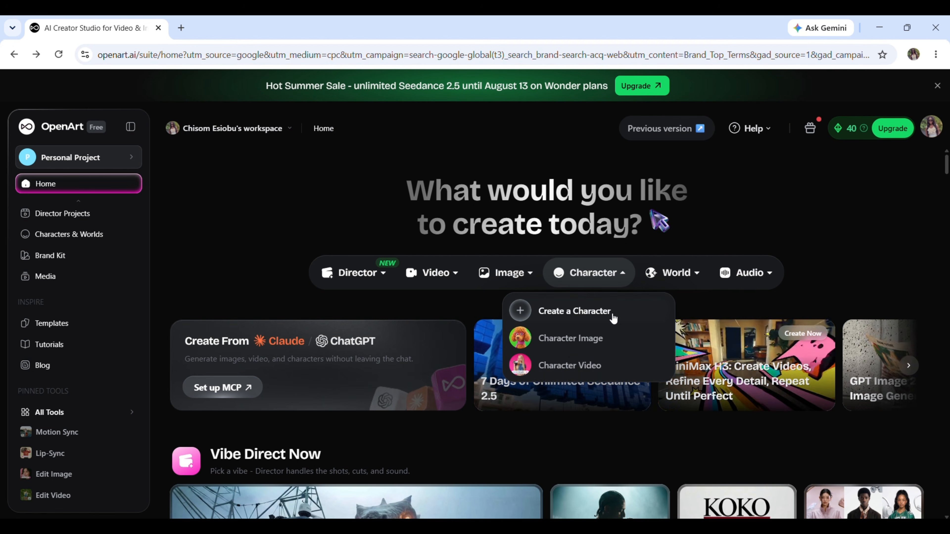
Start a new character from a text description and generate four photorealistic versions with Seedream 4, using the full prompt with its negative prompt
left_click(596, 344)
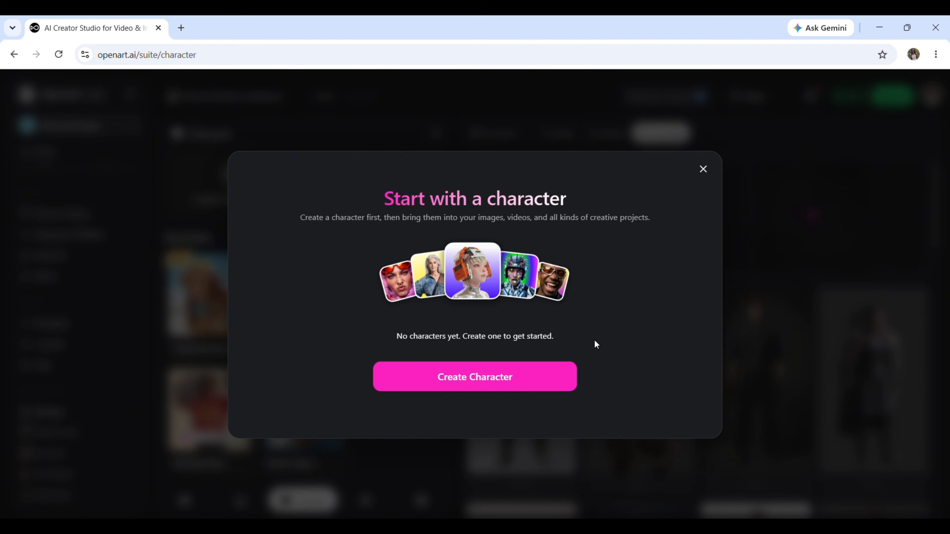
left_click(480, 388)
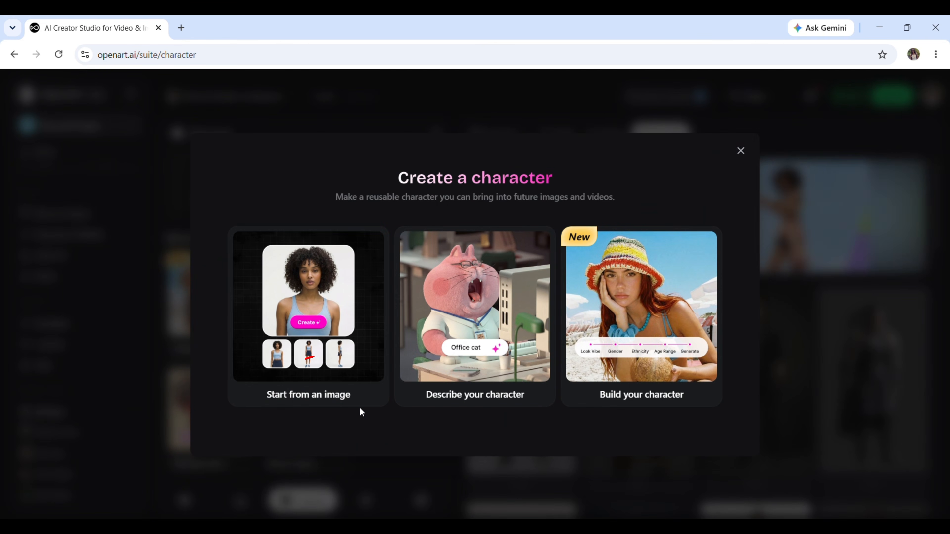
left_click(338, 403)
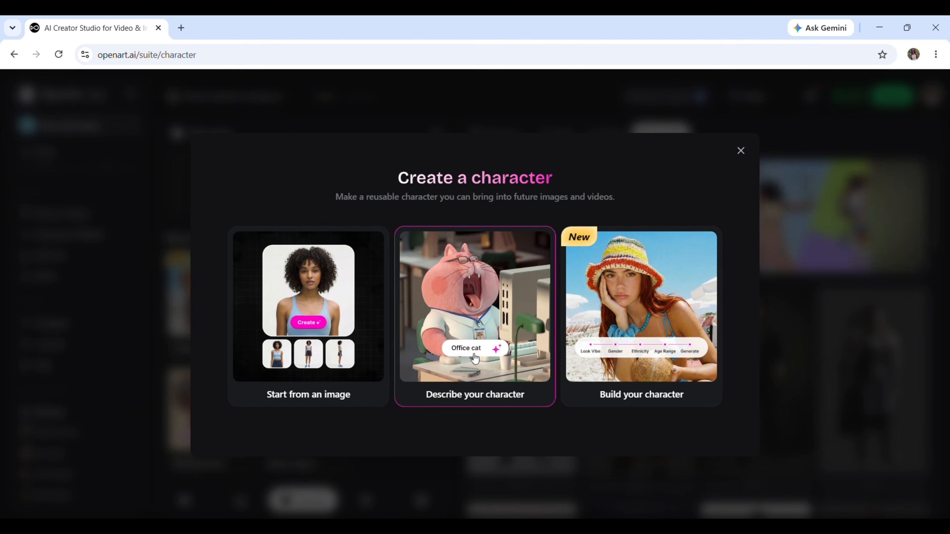
left_click(476, 388)
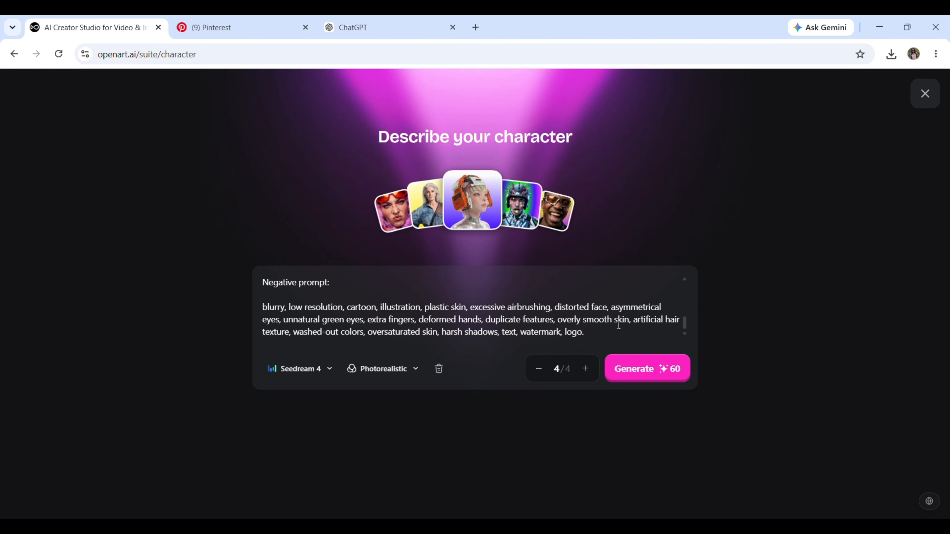
left_click(637, 374)
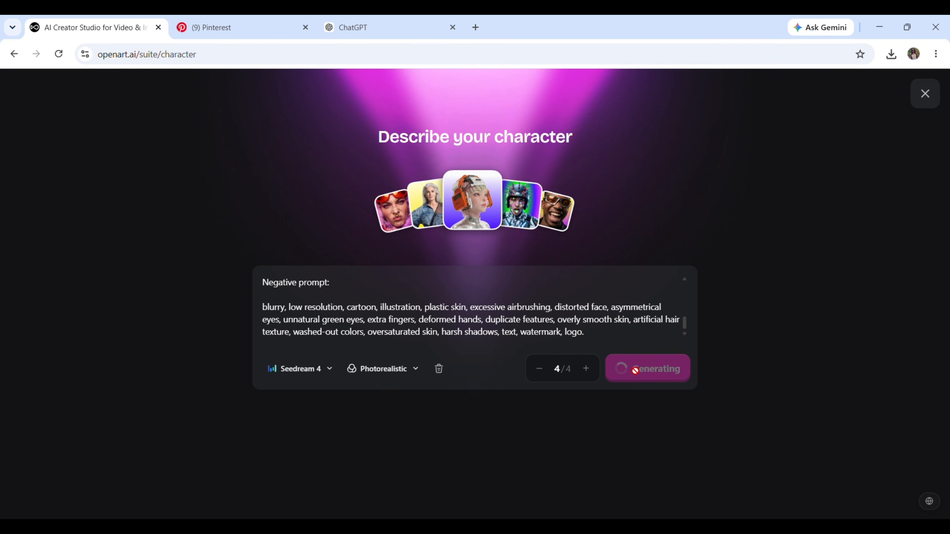